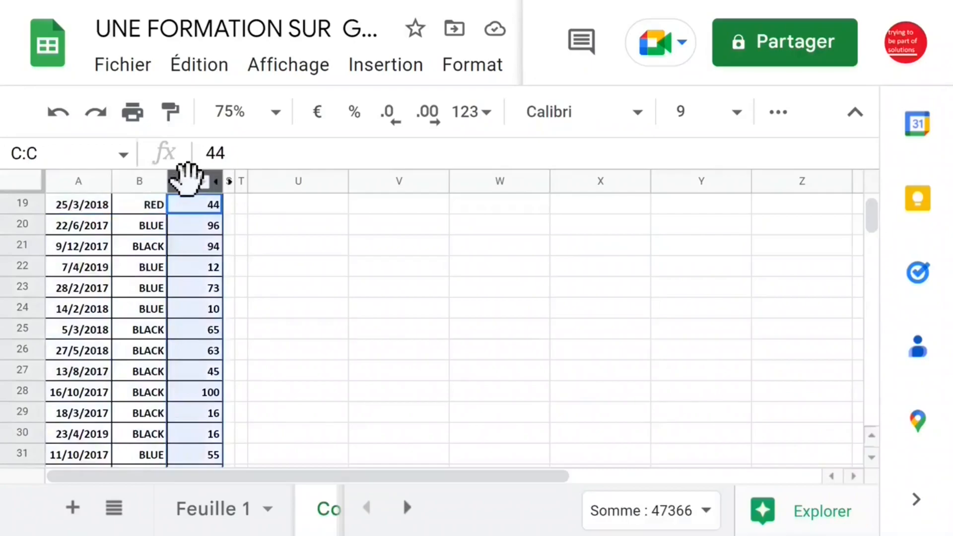
Start creating a pivot table from the data on the 'Copie de Feuille 1' sheet
left_click(149, 227)
left_click(99, 229)
left_click(85, 248)
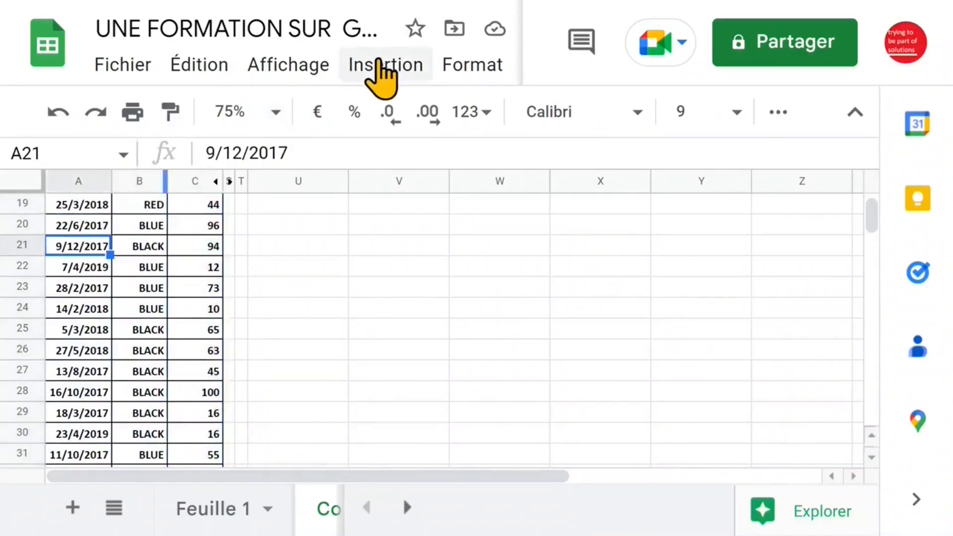
left_click(380, 67)
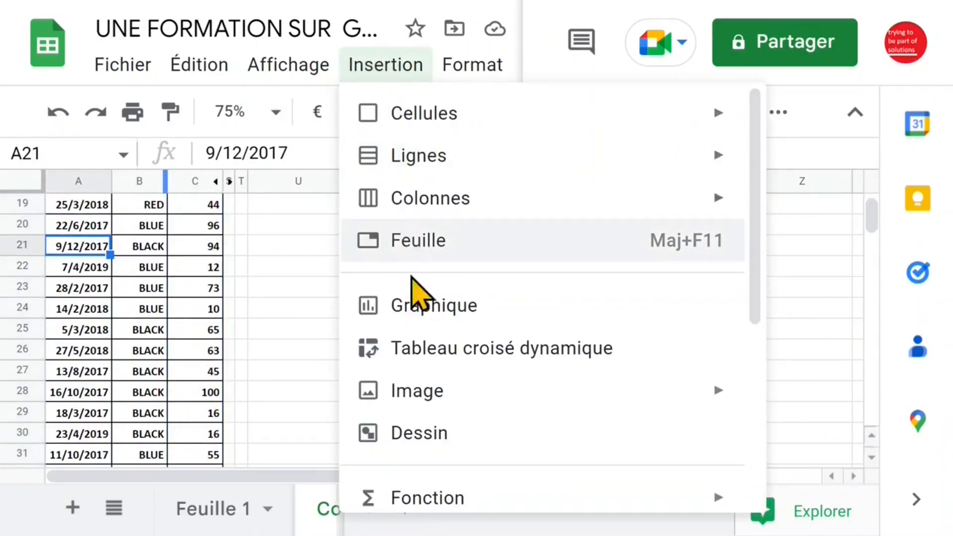
left_click(439, 350)
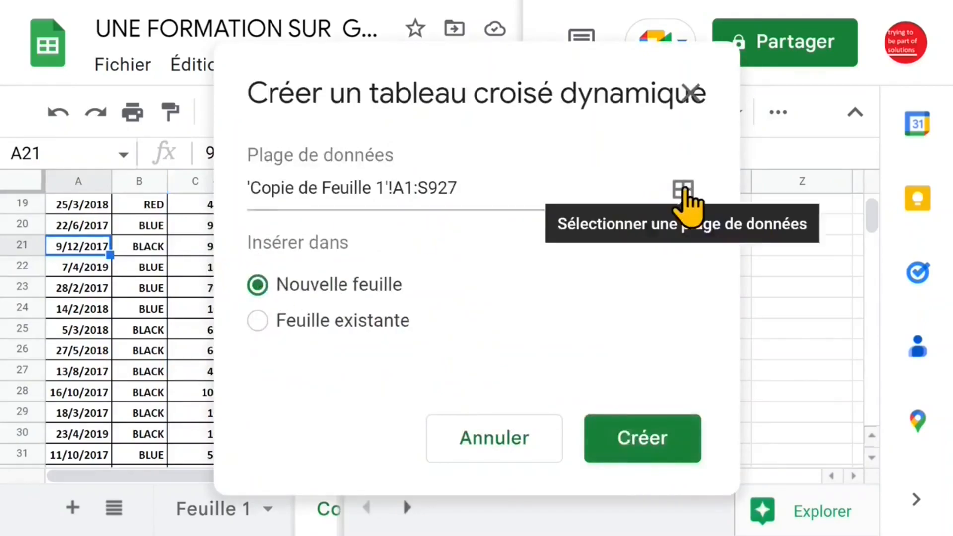
Set the pivot table's source range to 'Copie de Feuille 1'!A1:C927 and create it on a new sheet
left_click(473, 188)
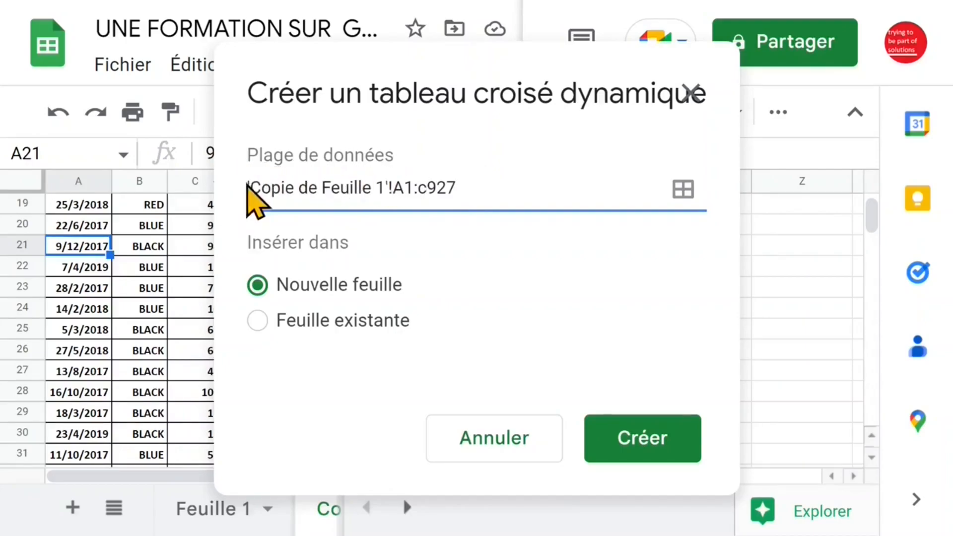
left_click_drag(249, 186, 495, 196)
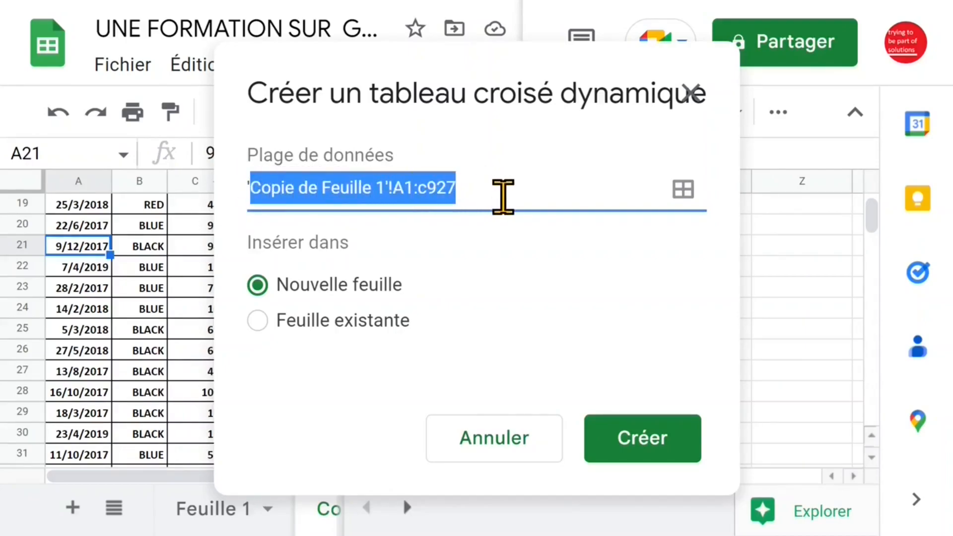
key("BackSpace")
key("BackSpace")
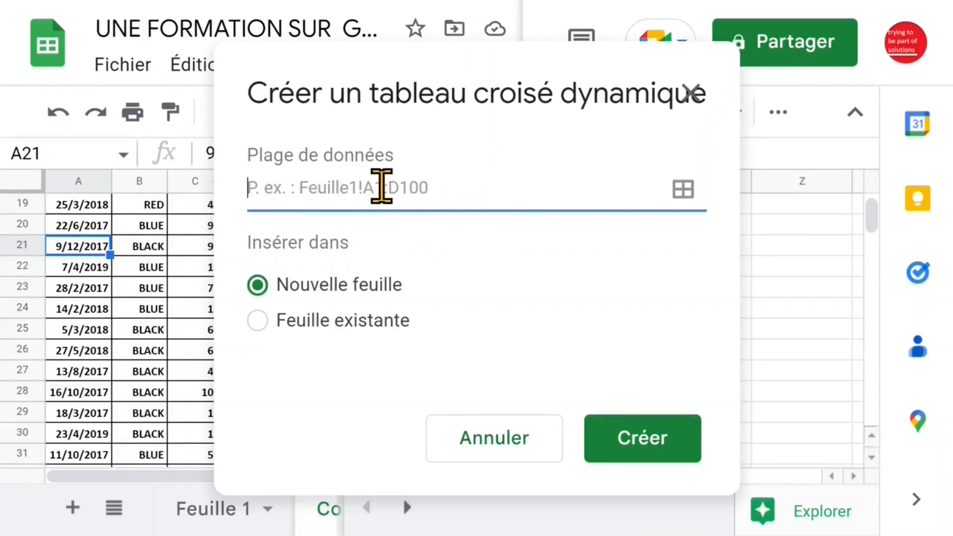
left_click(95, 212)
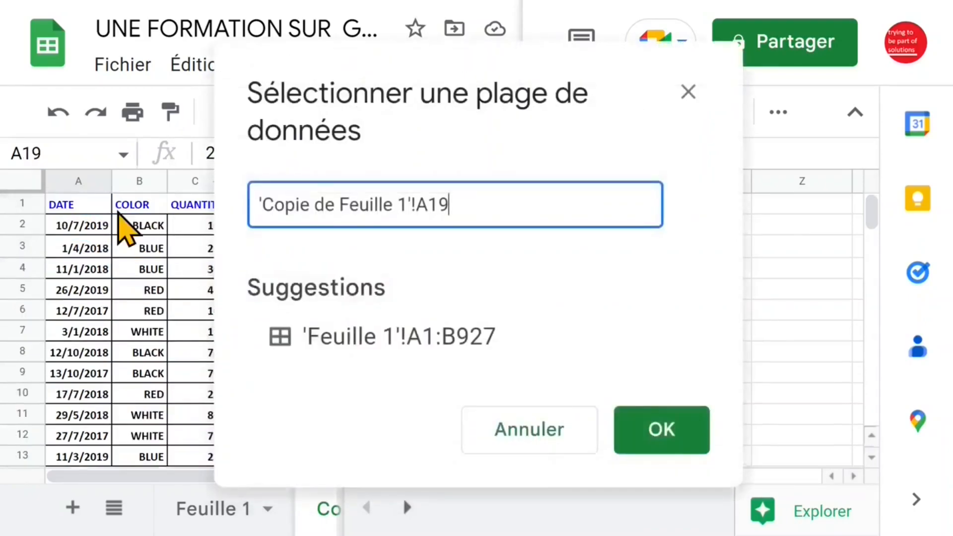
left_click_drag(81, 205, 175, 206)
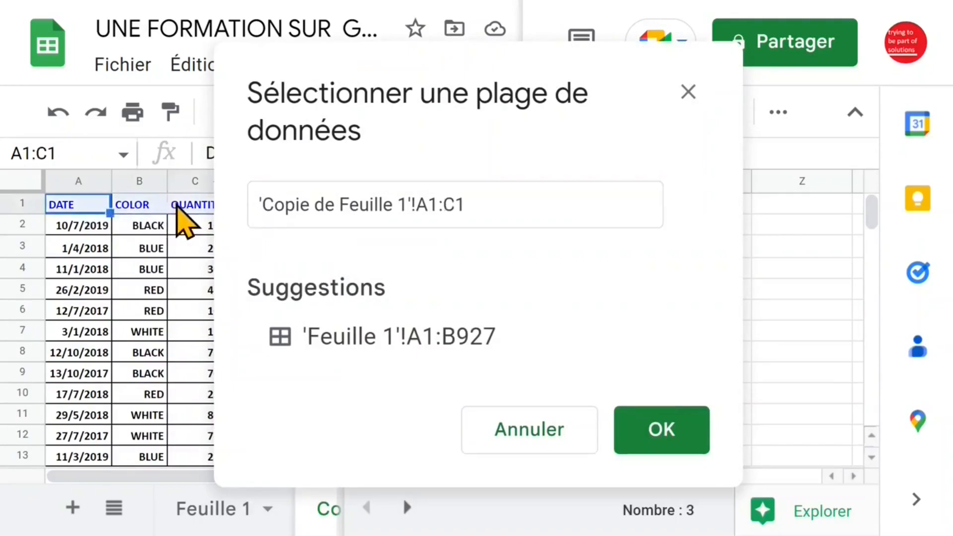
key("ctrl+shift+Down")
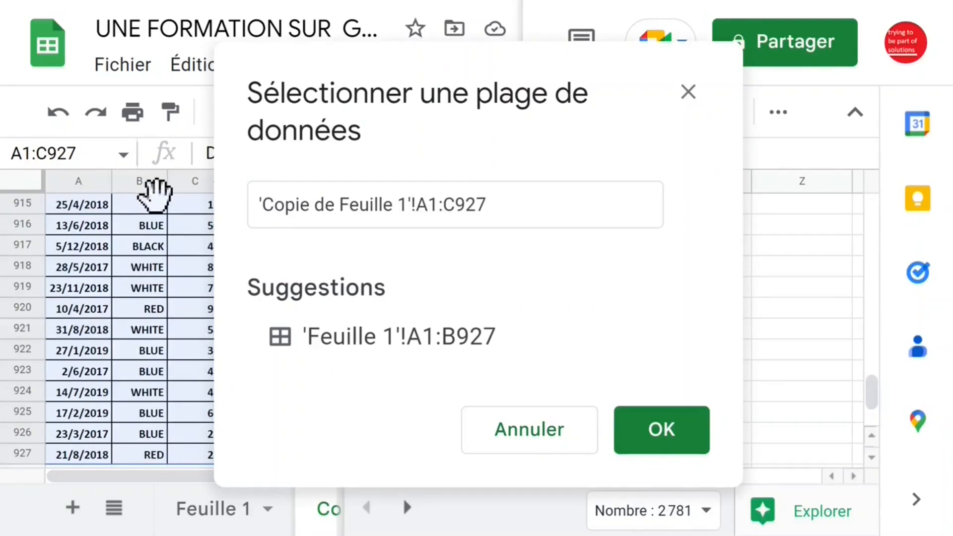
left_click(653, 432)
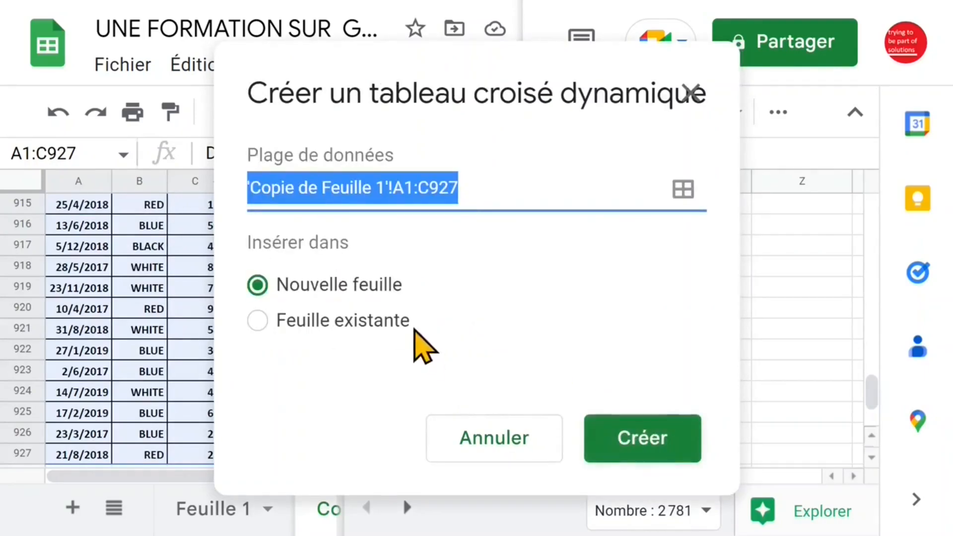
left_click(329, 285)
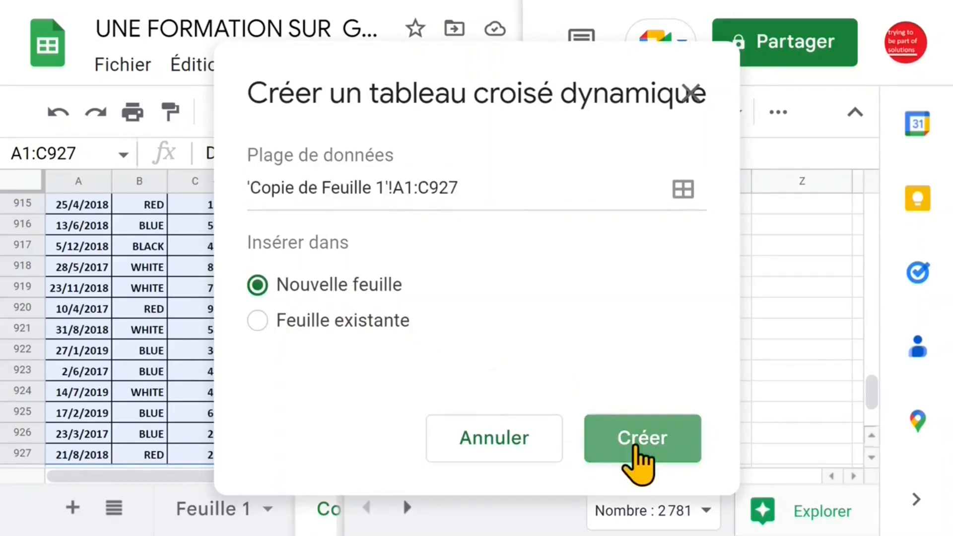
left_click(635, 457)
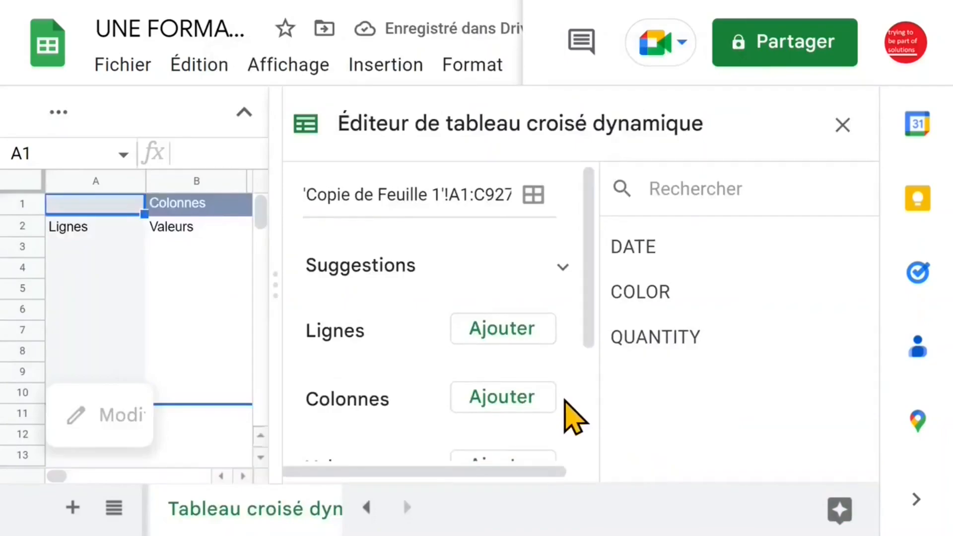
Add the COLOR field to the rows of the pivot table
key("ctrl+minus")
key("ctrl+minus")
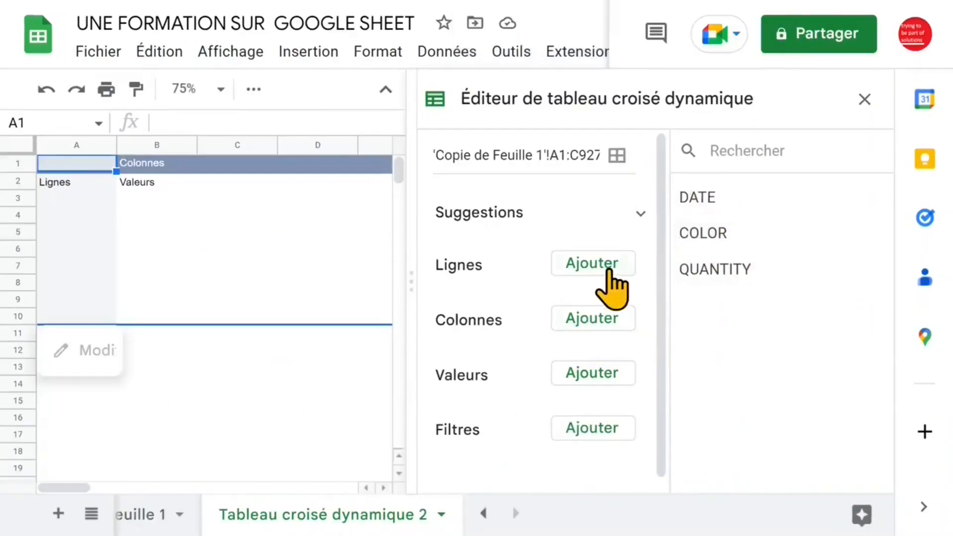
left_click(604, 266)
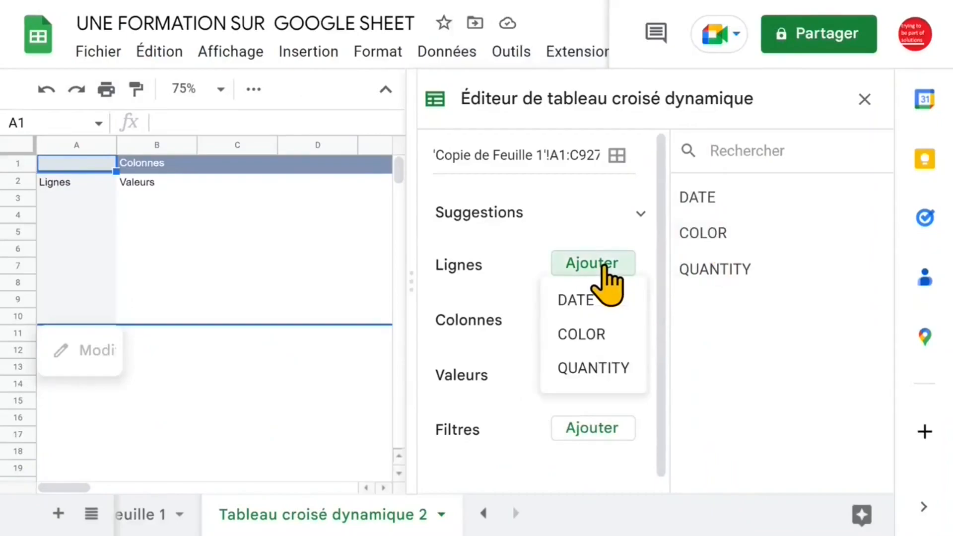
left_click(595, 335)
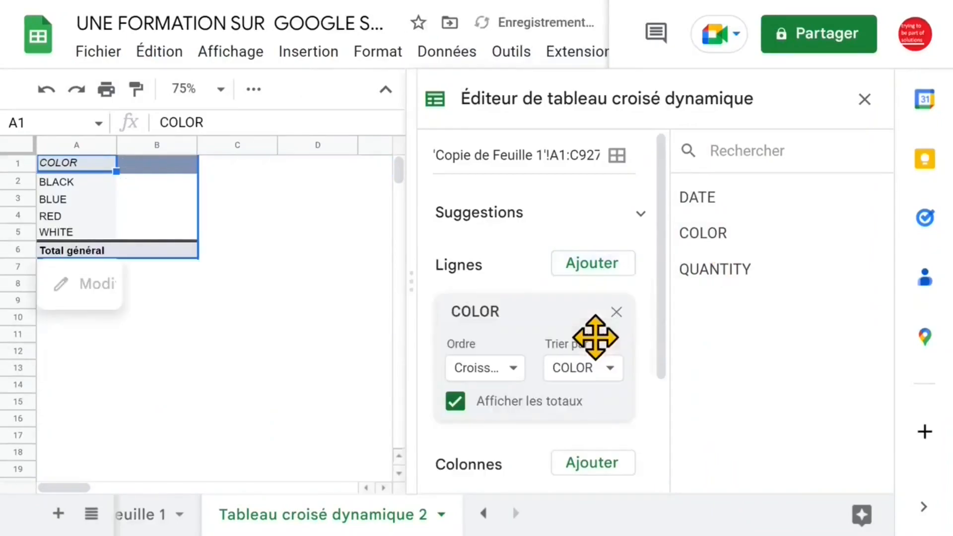
Add the COLOR field to the pivot table's values to count the entries of each colour
left_click_drag(664, 245, 667, 340)
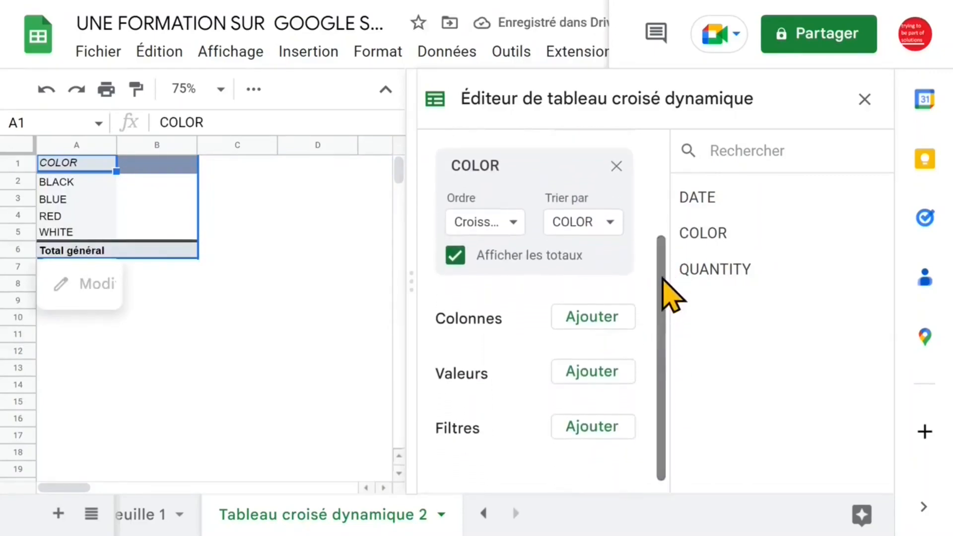
left_click_drag(662, 281, 664, 287)
left_click(607, 366)
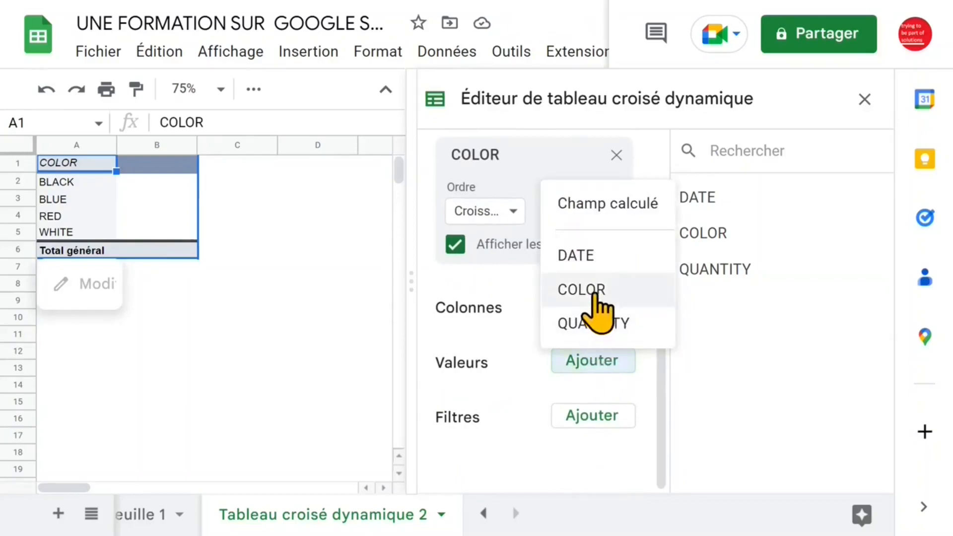
left_click(594, 290)
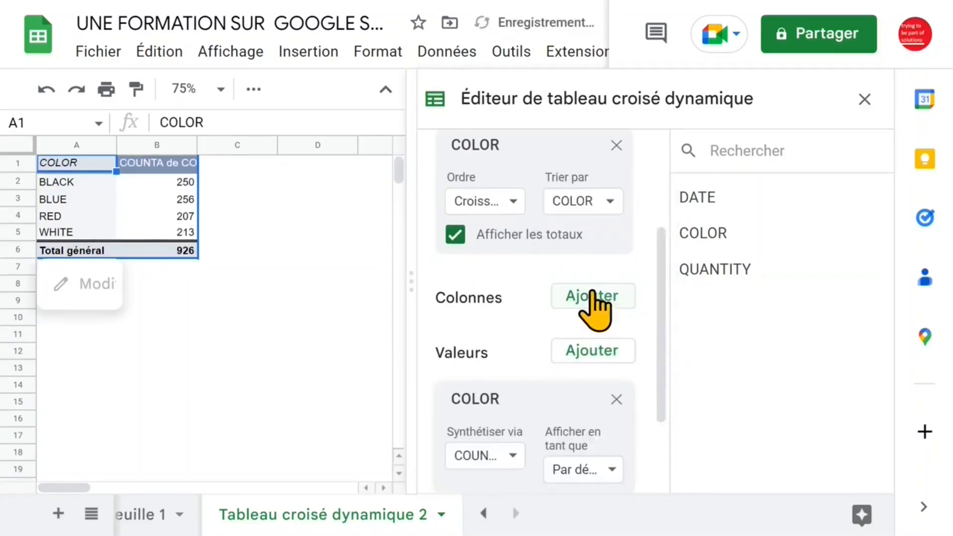
Fit column B's width to its COUNTA header and check the count for each colour
left_click(233, 216)
double_click(197, 144)
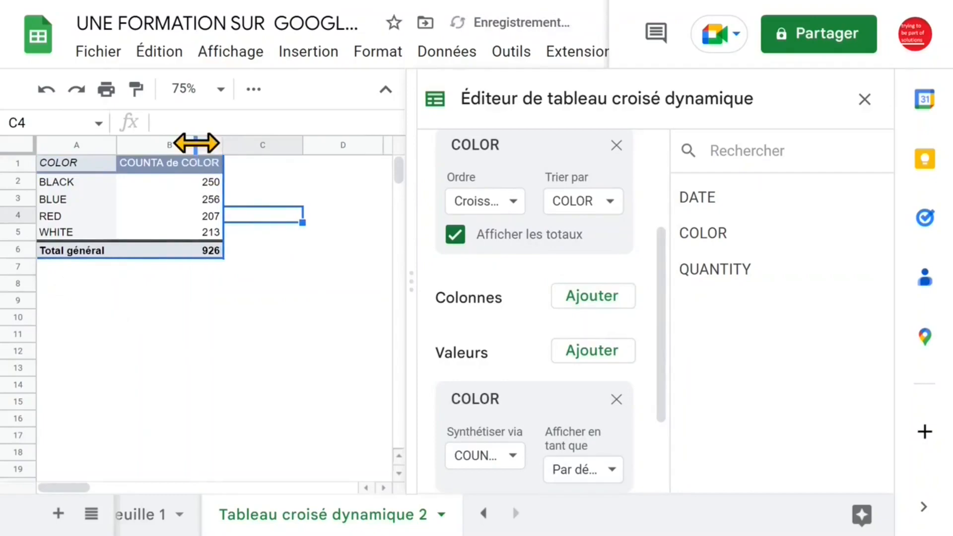
left_click(180, 182)
left_click(181, 199)
left_click(180, 231)
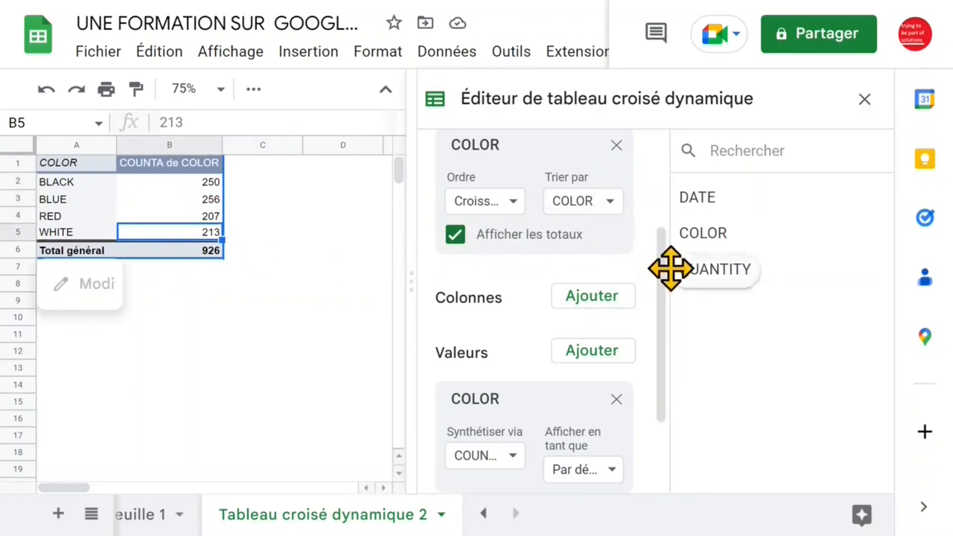
Replace the COLOR value field with QUANTITY summarised by SUM, and close the pivot table editor
left_click_drag(662, 270, 659, 297)
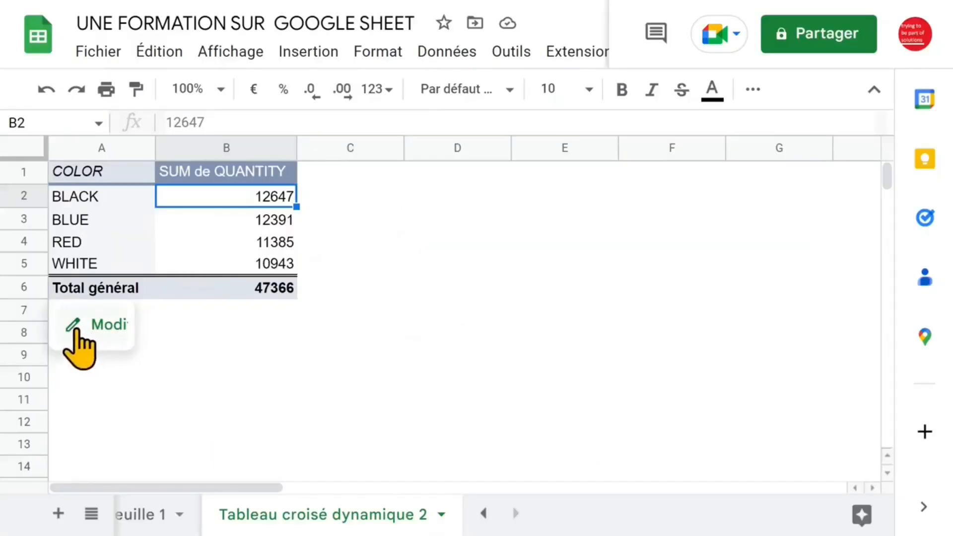
left_click(80, 325)
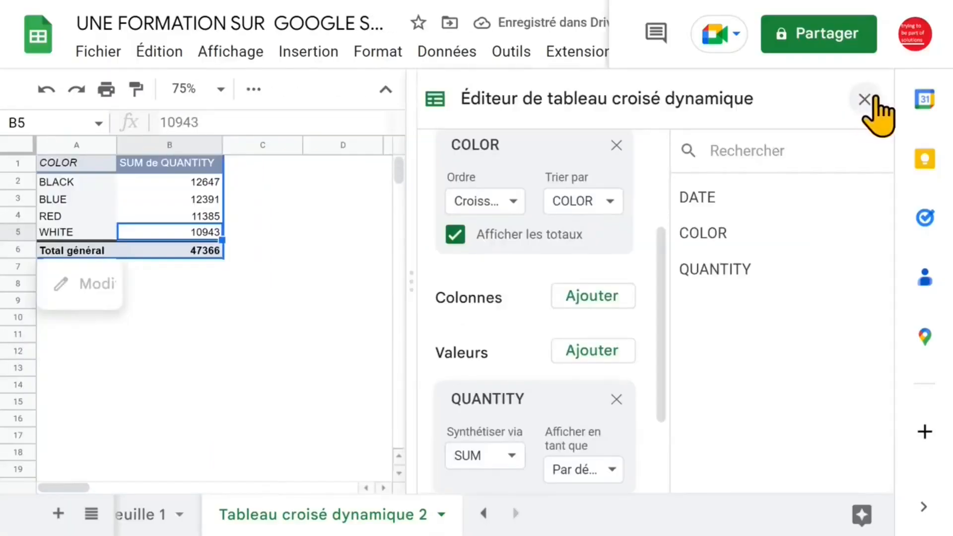
left_click(864, 99)
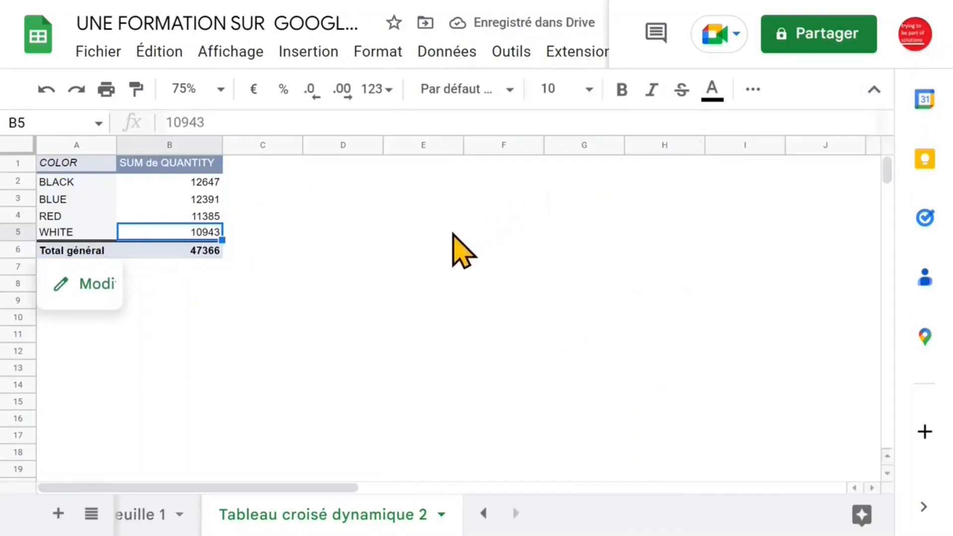
Set the sheet zoom to 100% and review the summed quantity for each colour in the pivot table
left_click(421, 238)
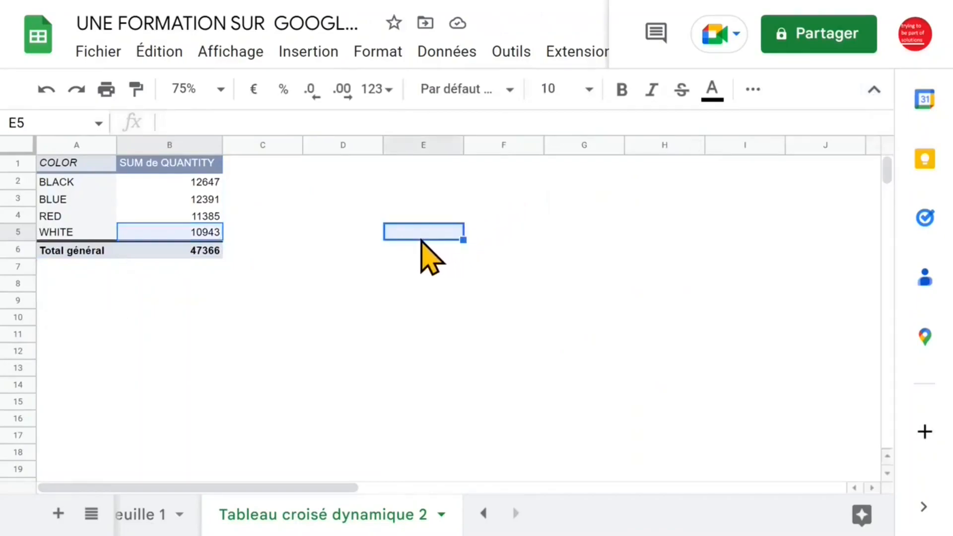
left_click(220, 89)
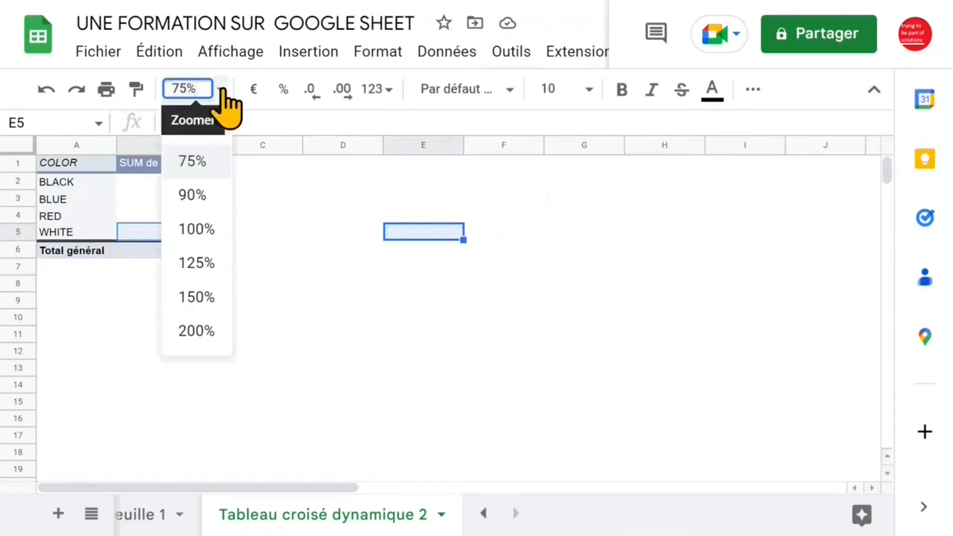
left_click(203, 229)
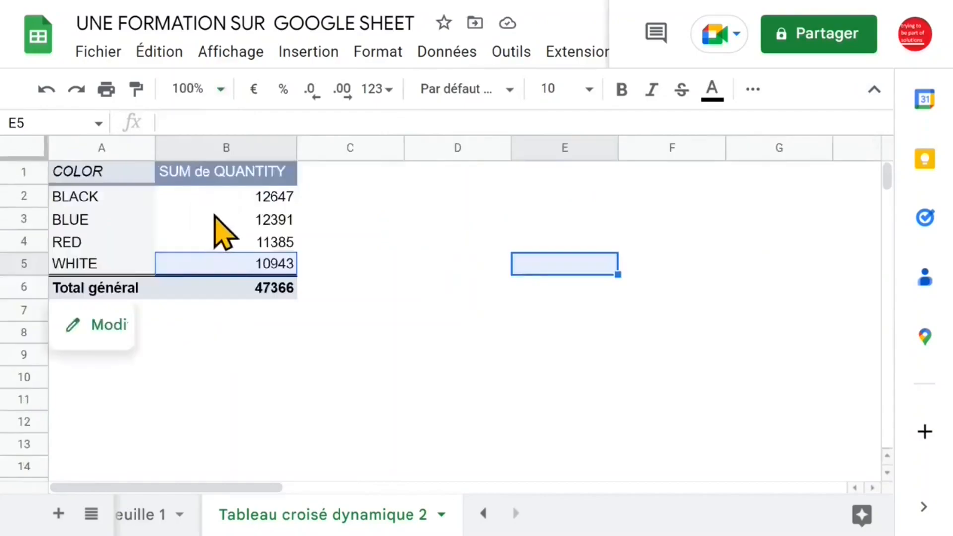
left_click(243, 218)
left_click_drag(77, 180, 229, 285)
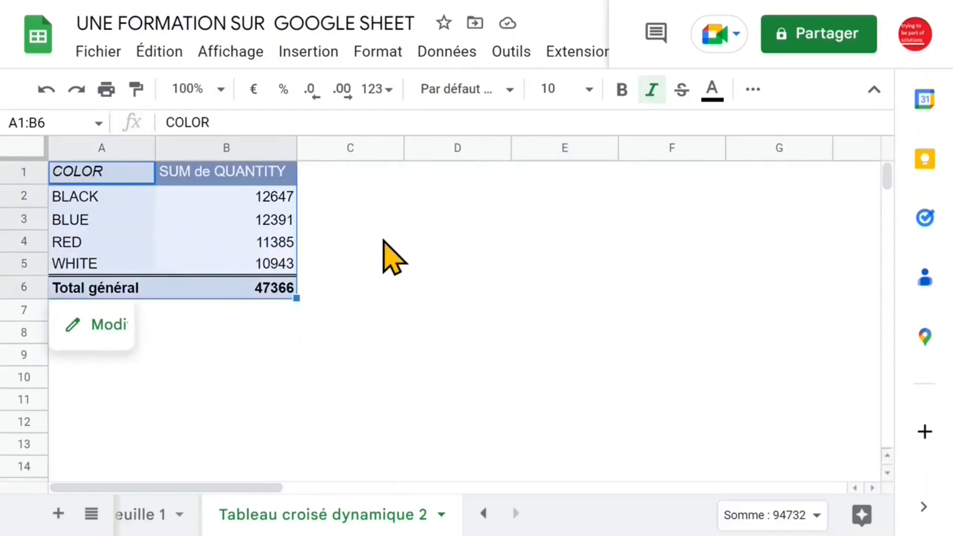
left_click(385, 249)
left_click(261, 198)
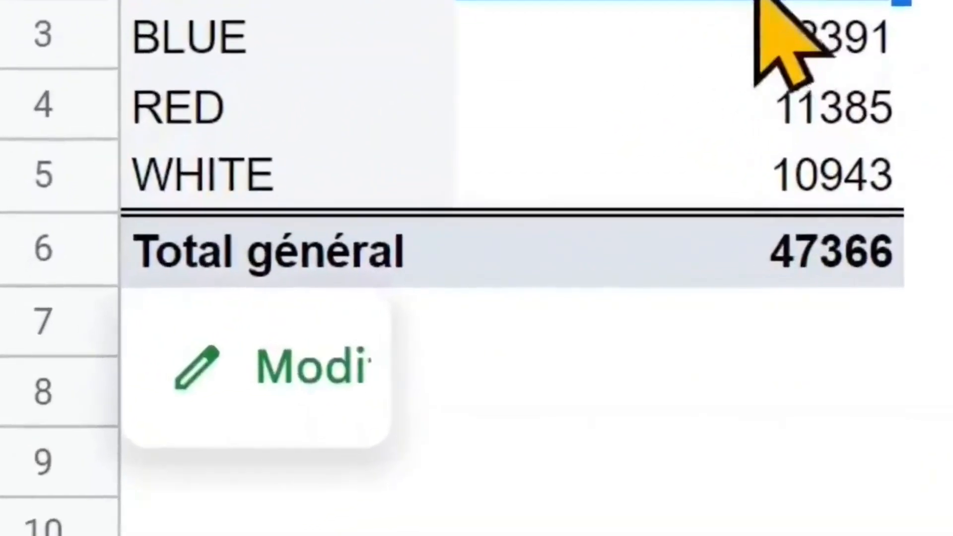
Reopen the pivot table for editing and add QUANTITY as a second value field
left_click(221, 397)
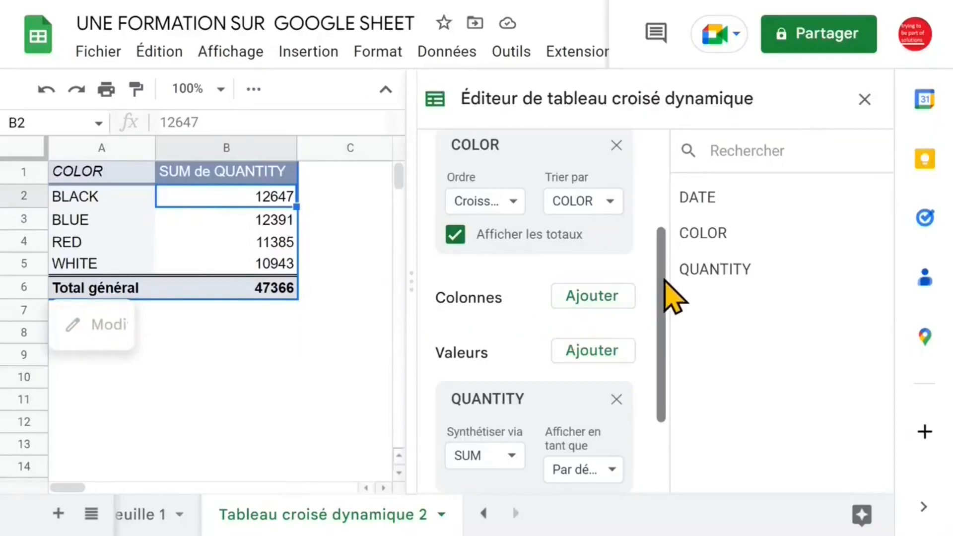
left_click_drag(672, 291, 669, 351)
left_click_drag(714, 272, 511, 403)
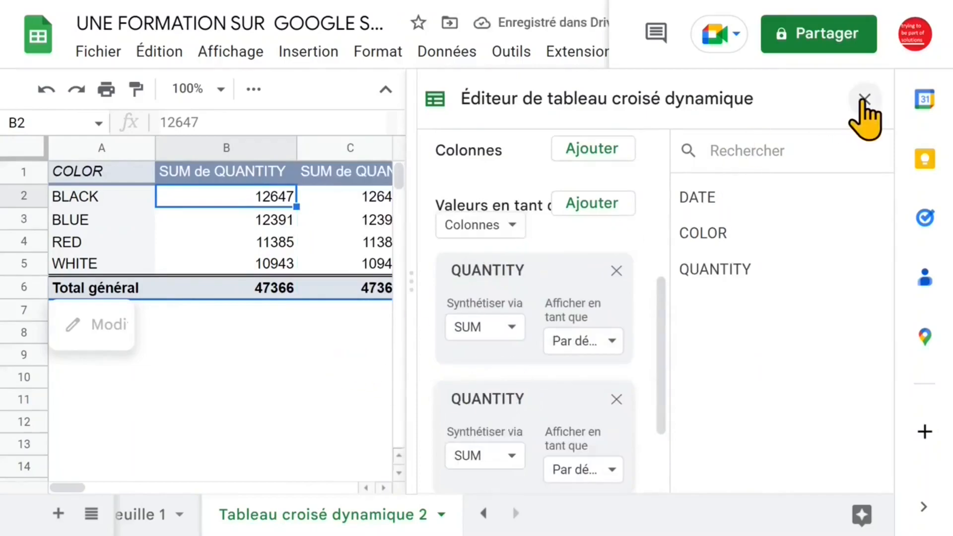
Summarise the first QUANTITY value by MAX and fit column C's width to its header
left_click_drag(661, 306, 661, 341)
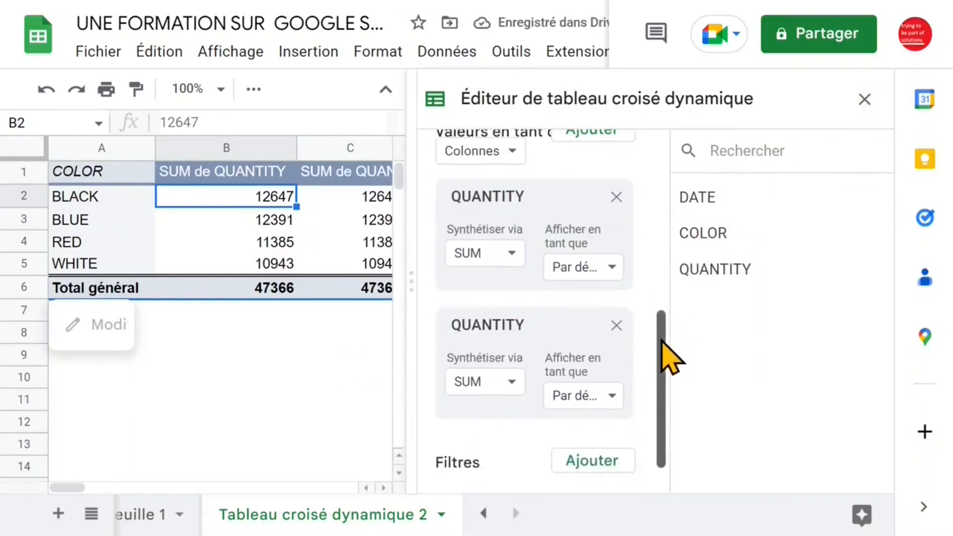
left_click(511, 253)
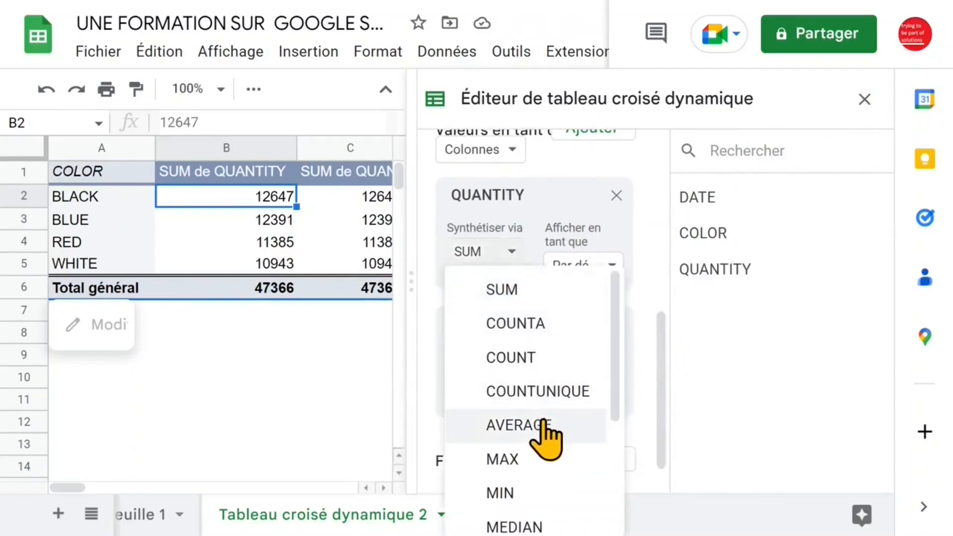
left_click(502, 459)
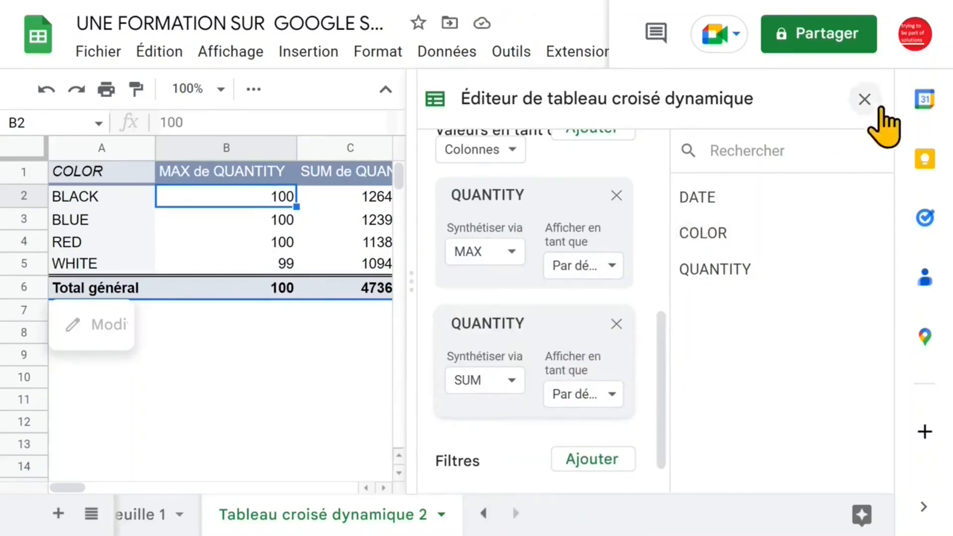
left_click(864, 99)
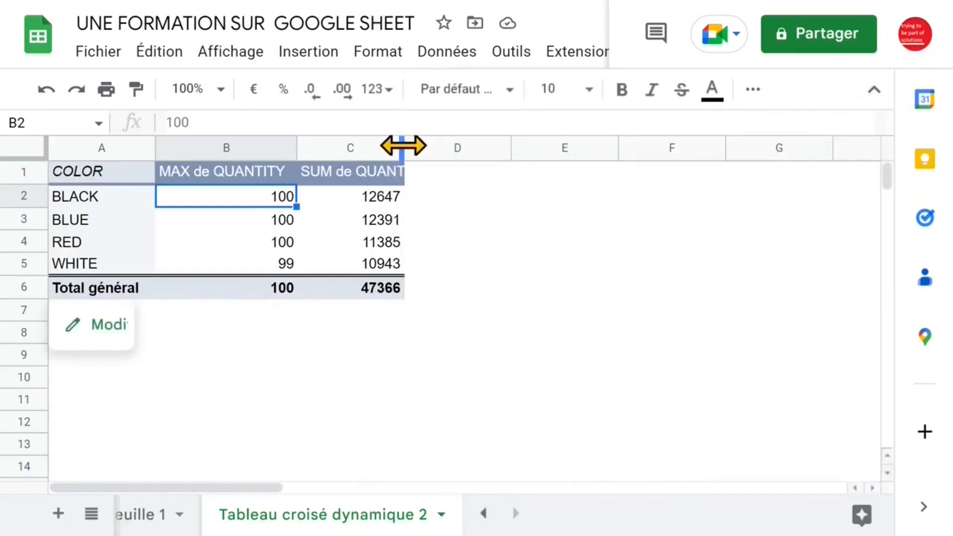
double_click(403, 146)
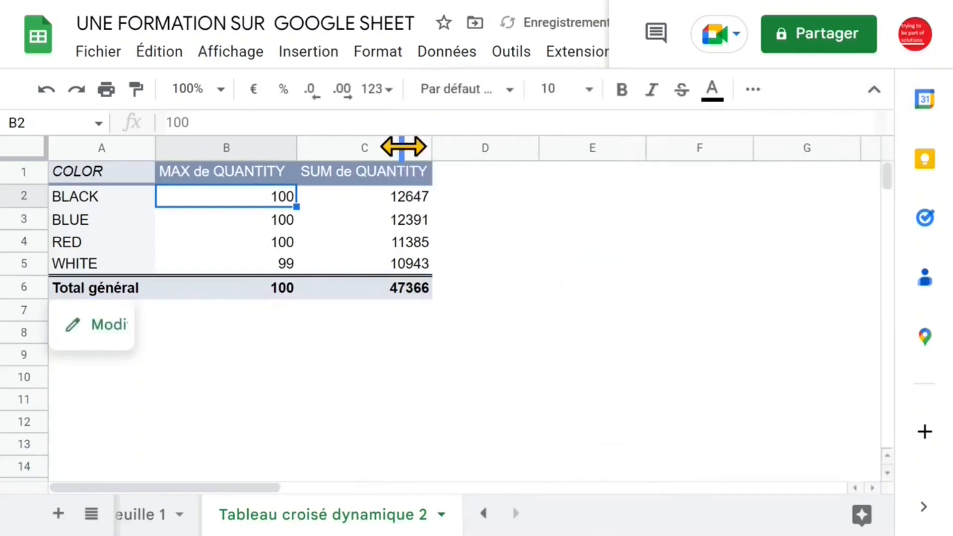
Review the MAX and SUM of QUANTITY for each colour in the pivot table
left_click(232, 176)
left_click(234, 199)
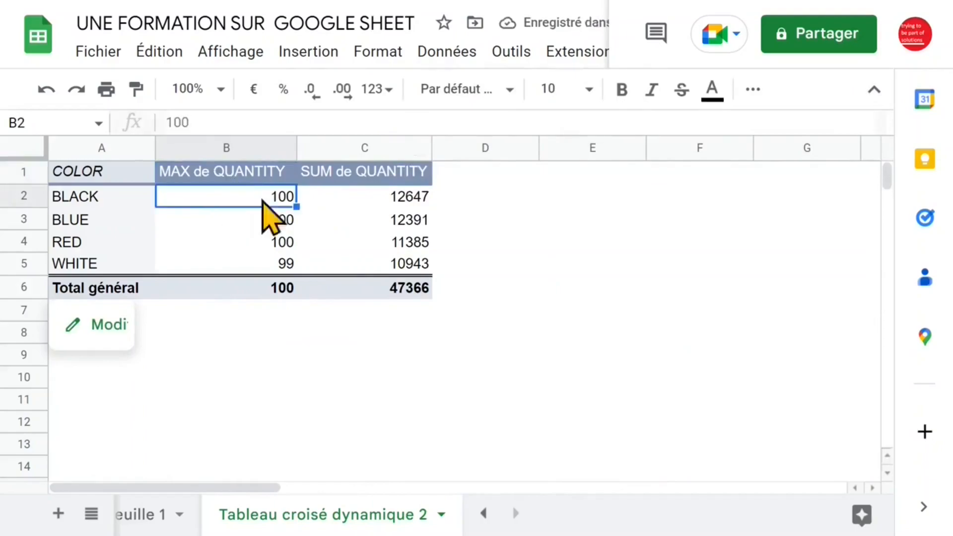
left_click(348, 175)
left_click(367, 220)
left_click_drag(271, 198, 261, 292)
left_click(371, 198)
left_click_drag(371, 198, 378, 303)
left_click(335, 222)
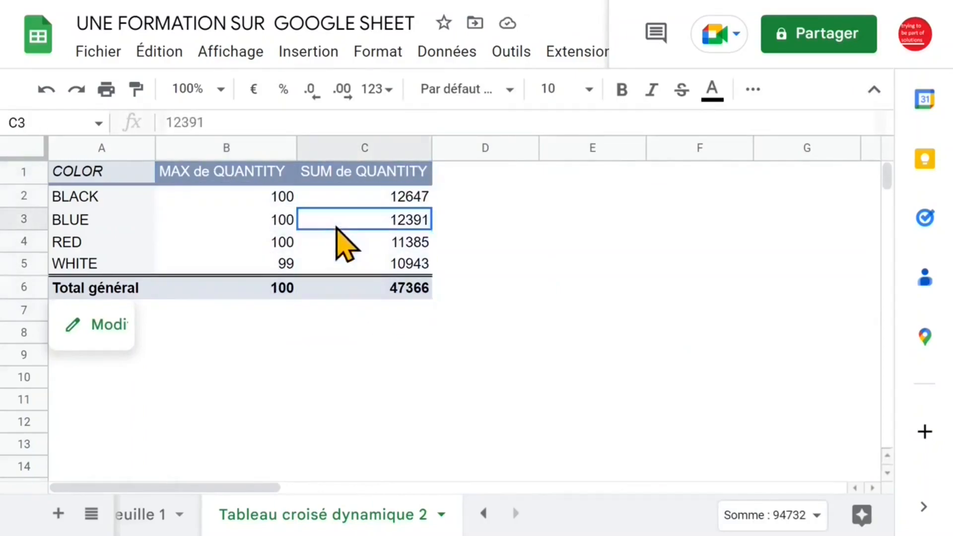
left_click(339, 194)
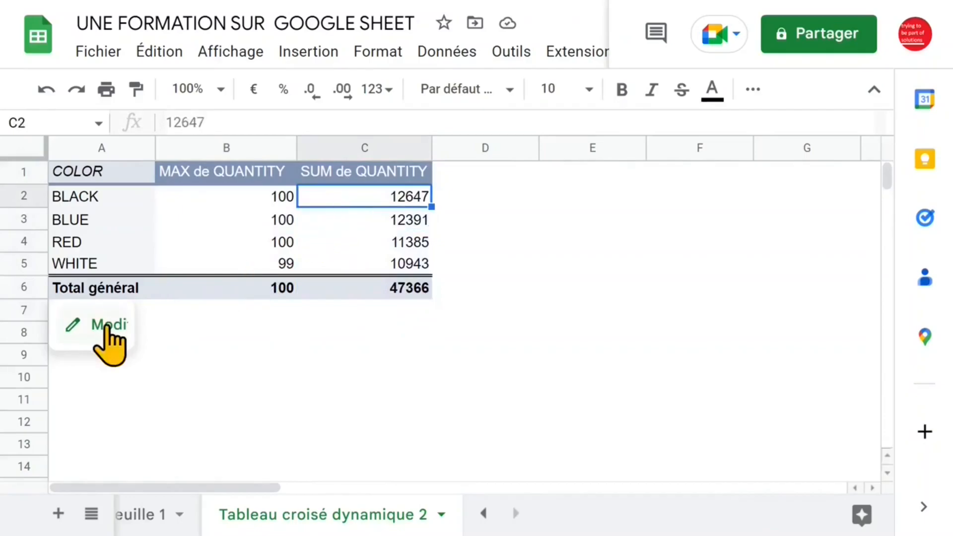
Reopen the pivot table for editing, add QUANTITY as a third value field summarised by SUM, and close the editor
left_click(106, 327)
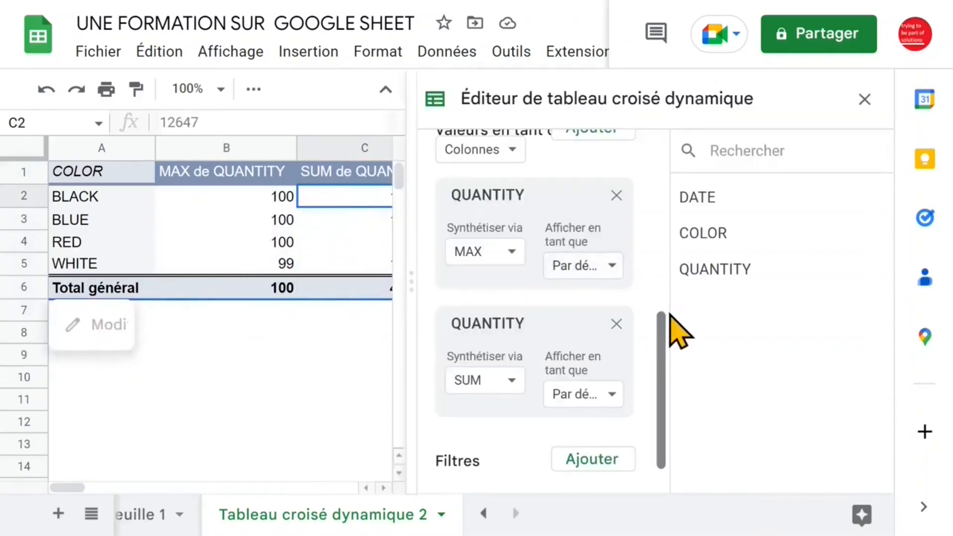
left_click_drag(664, 315, 664, 336)
left_click_drag(728, 276, 517, 268)
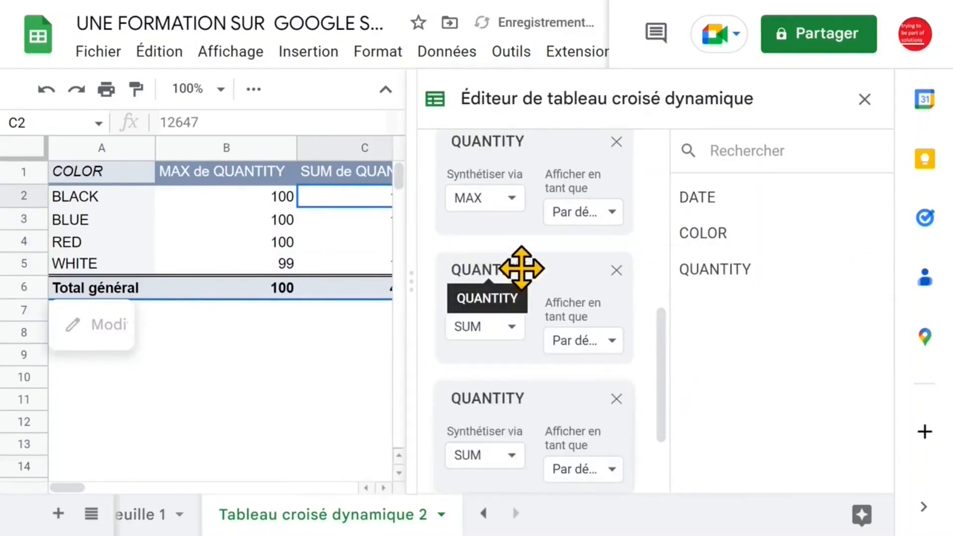
left_click(306, 341)
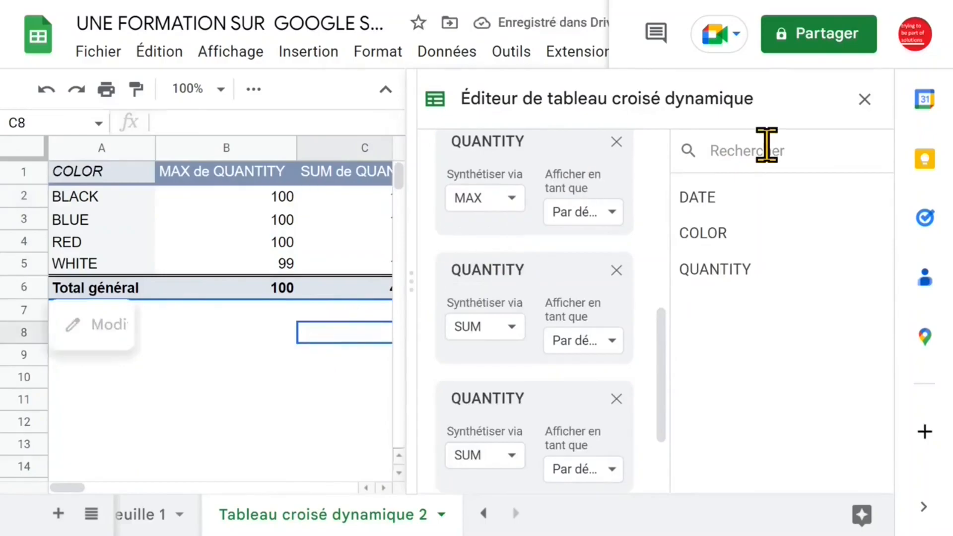
left_click(861, 101)
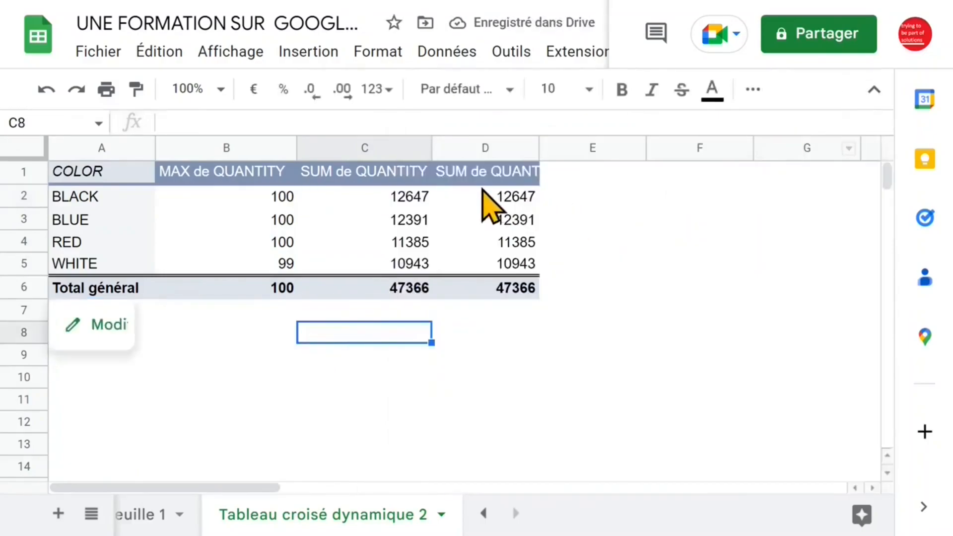
Compare the two SUM de QUANTITY headers and fit column D's width to its header
left_click(488, 179)
left_click(361, 180)
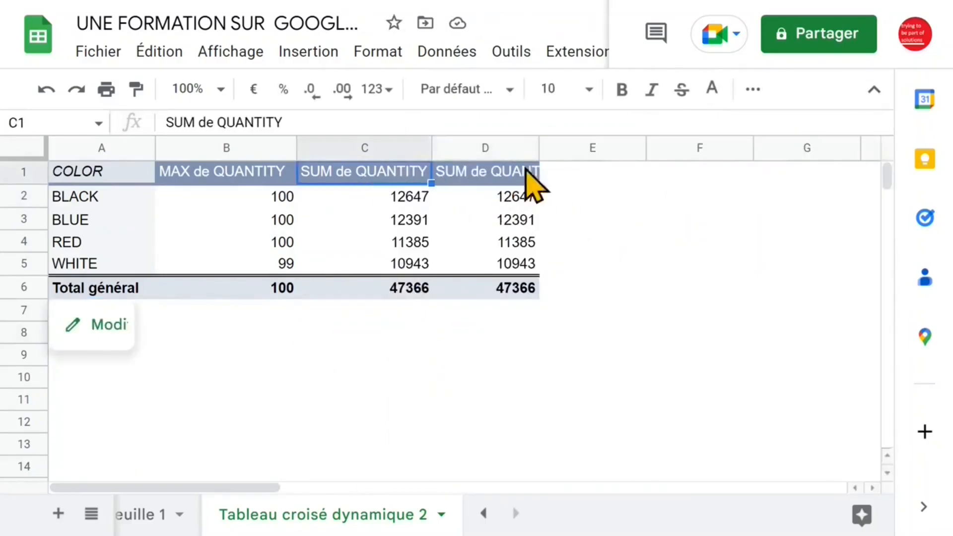
double_click(538, 148)
left_click(496, 174)
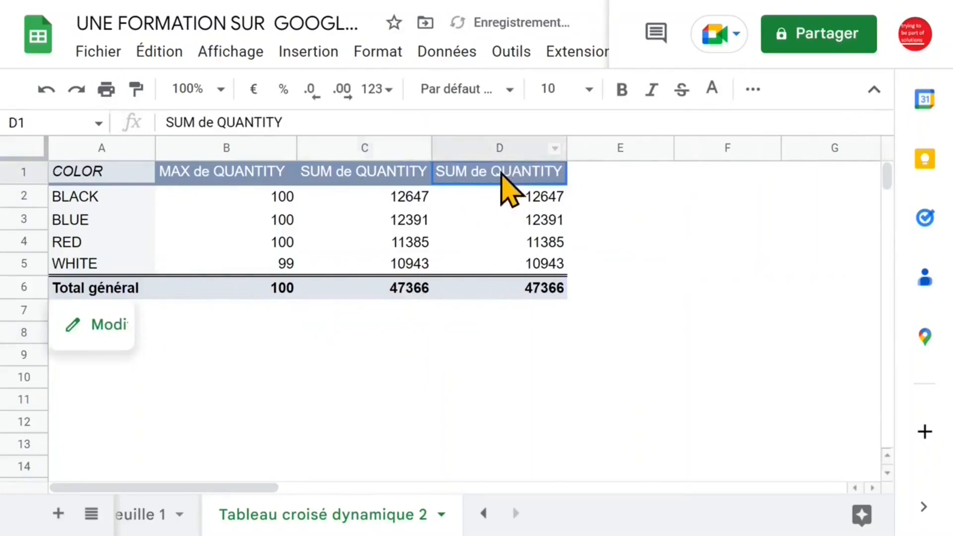
double_click(493, 172)
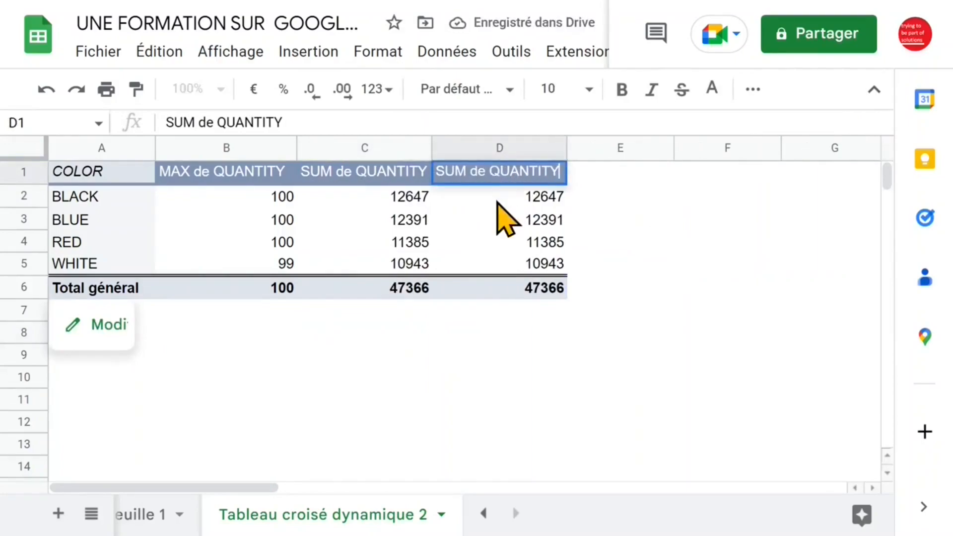
left_click(499, 199)
Summarise the second QUANTITY value by AVERAGE in the pivot table and close the editor
left_click(100, 328)
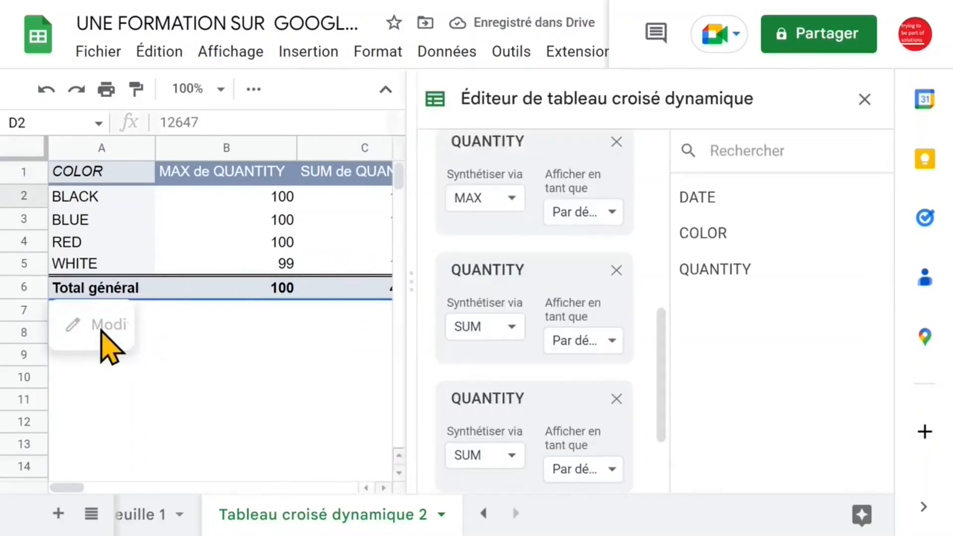
left_click_drag(661, 329, 661, 372)
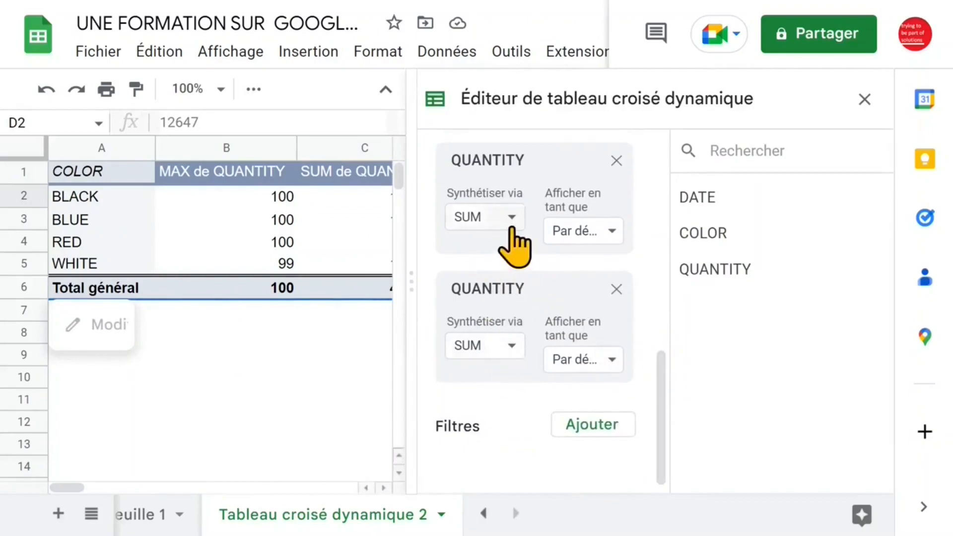
left_click(511, 219)
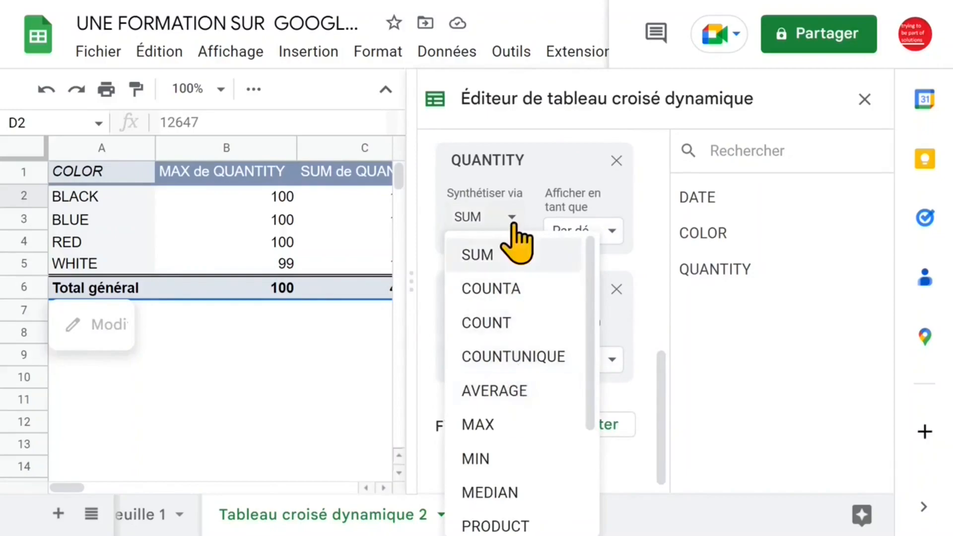
left_click(510, 392)
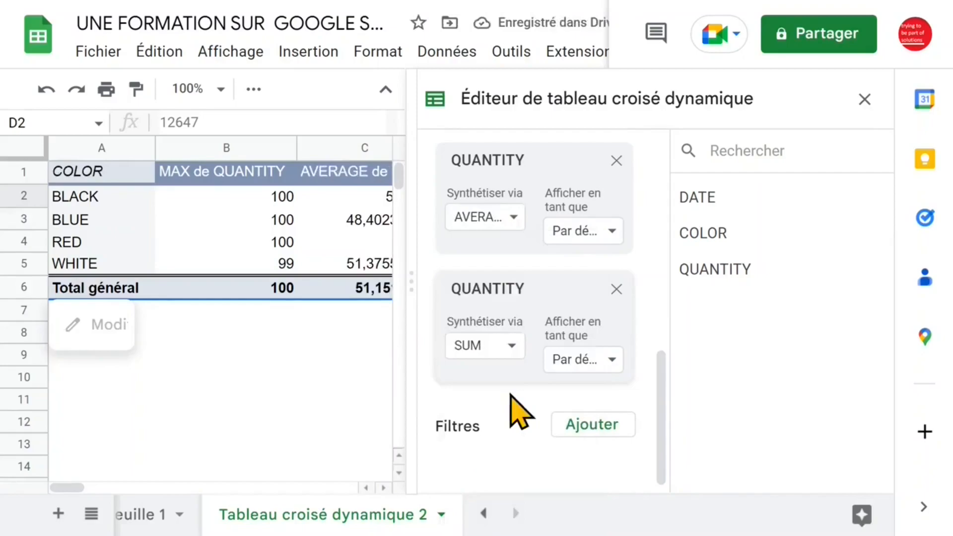
left_click(268, 353)
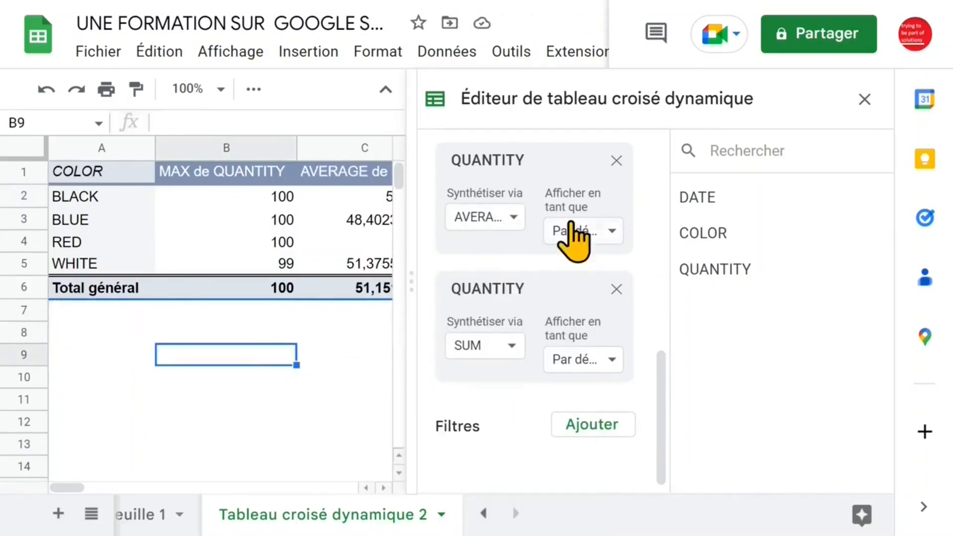
left_click(863, 99)
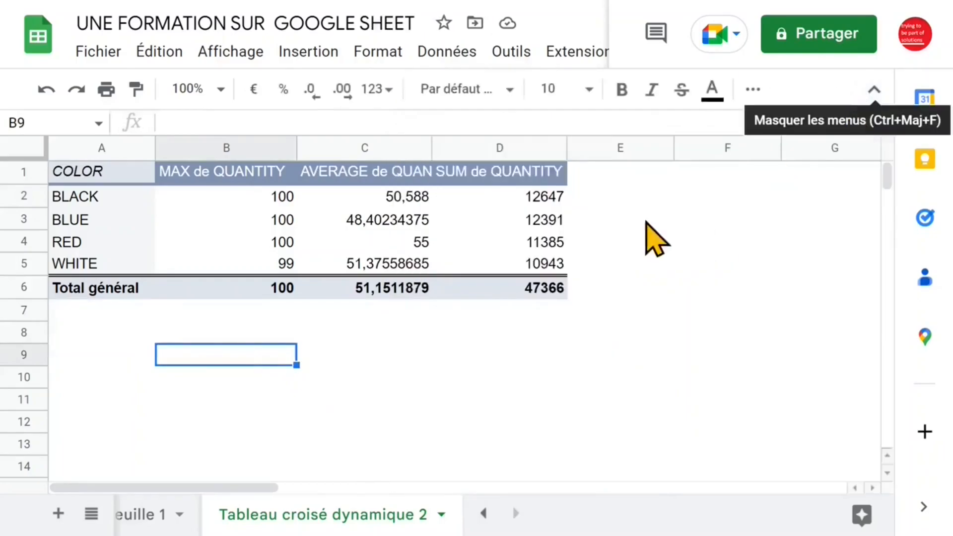
left_click(375, 201)
left_click(363, 226)
left_click(360, 201)
right_click(360, 201)
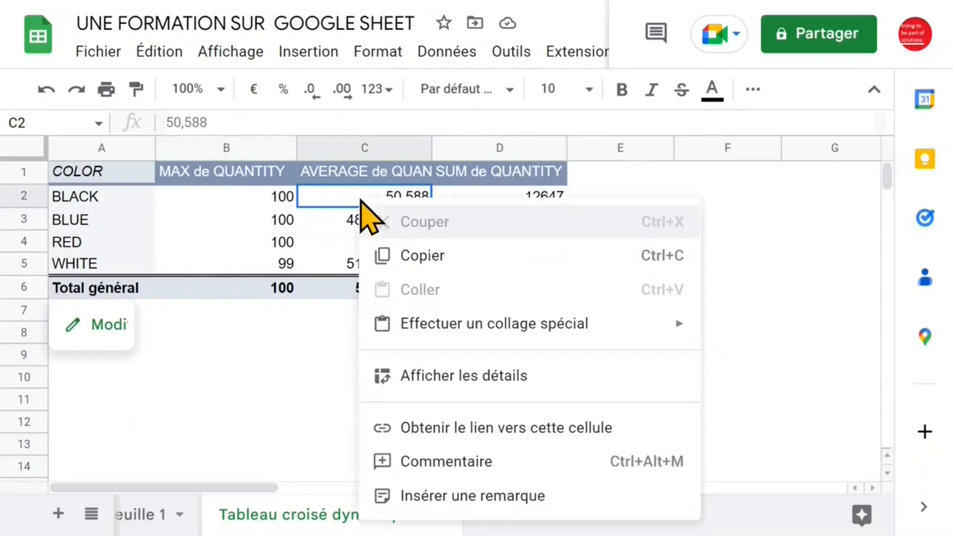
mouse_move(395, 326)
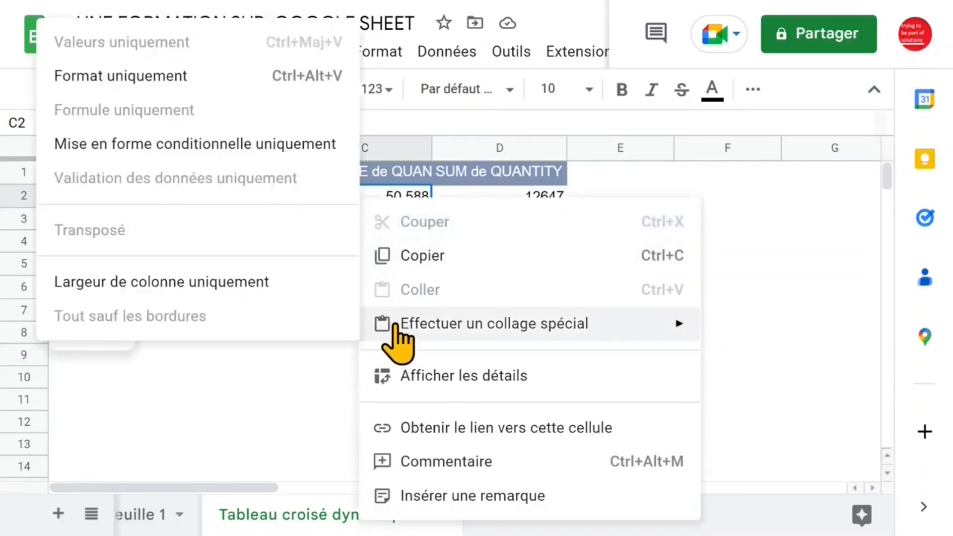
left_click(272, 377)
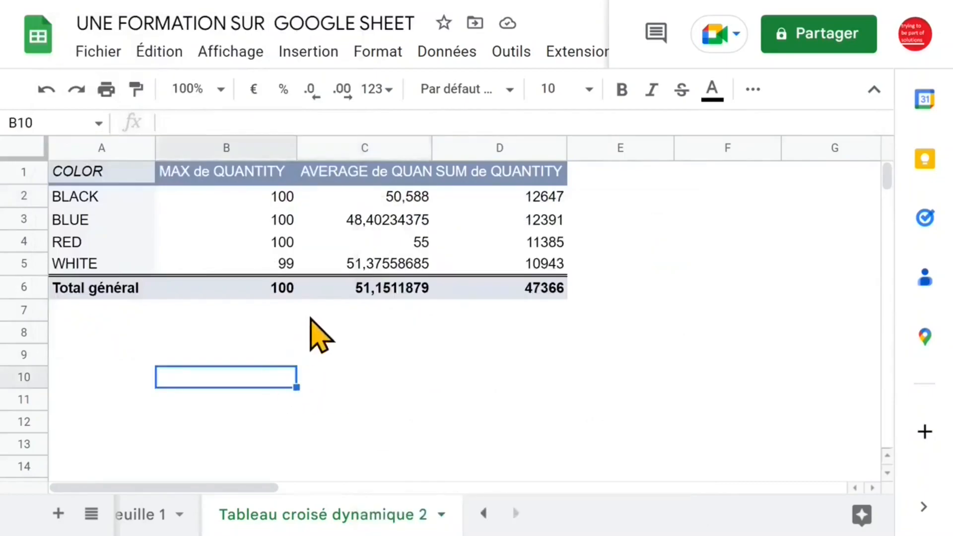
Format the average quantities in C2:C6, including the grand total, with the Nombre number format
left_click(368, 199)
left_click_drag(365, 291, 367, 288)
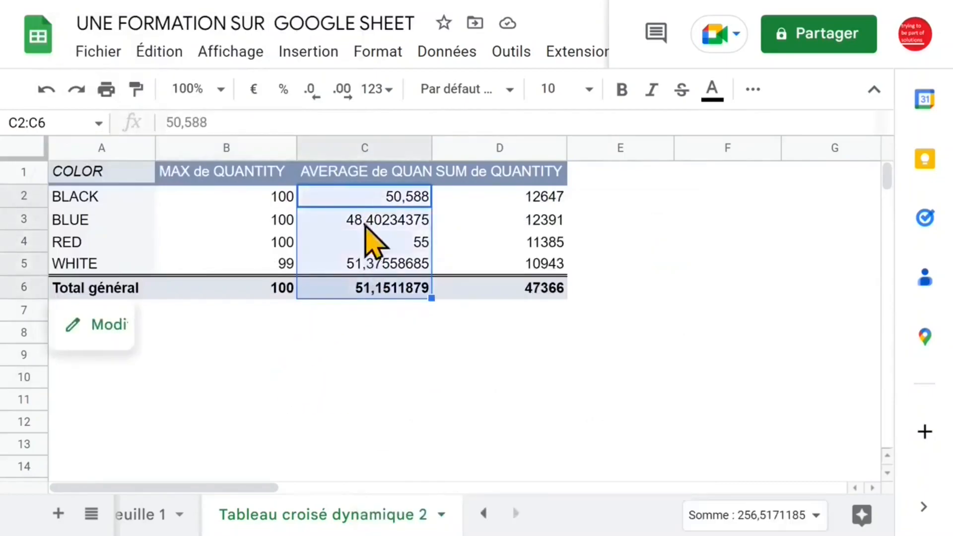
right_click(357, 197)
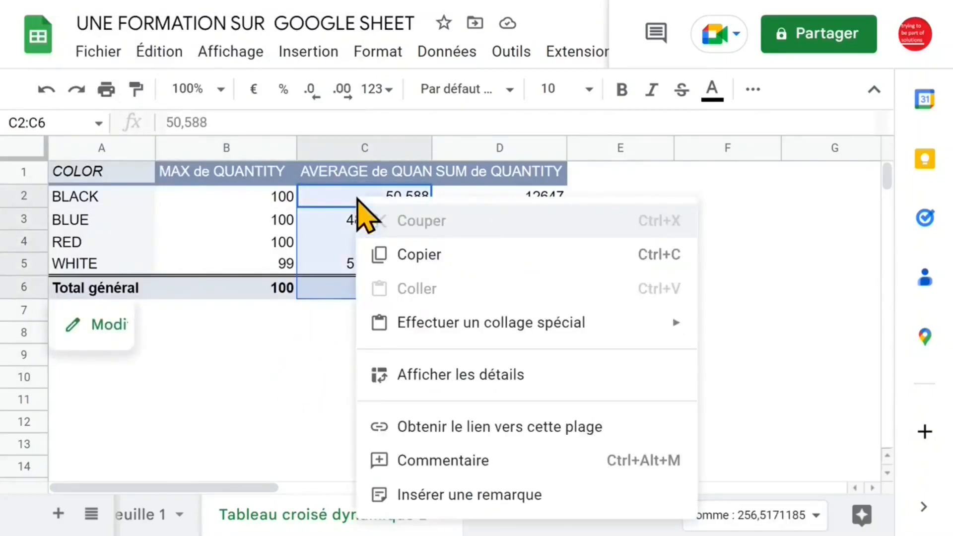
left_click(755, 90)
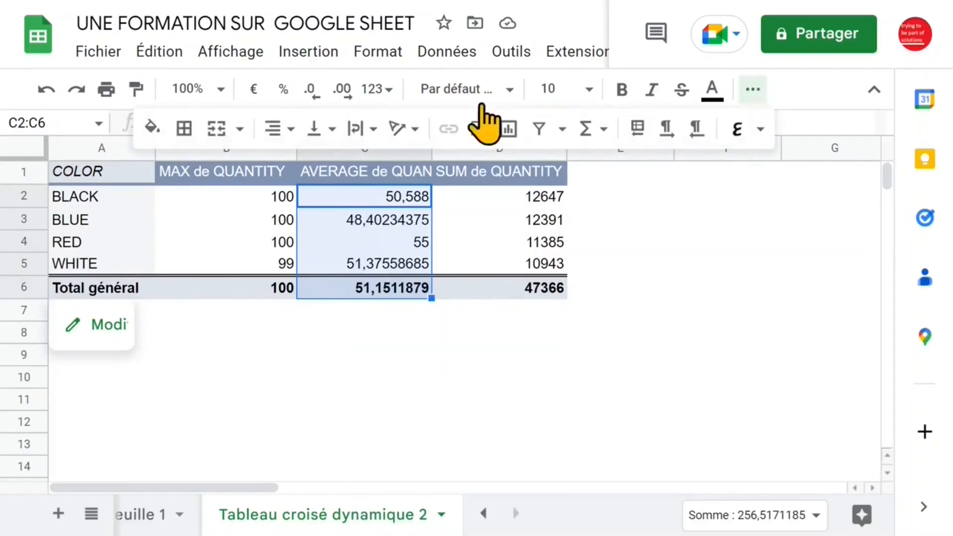
left_click(390, 90)
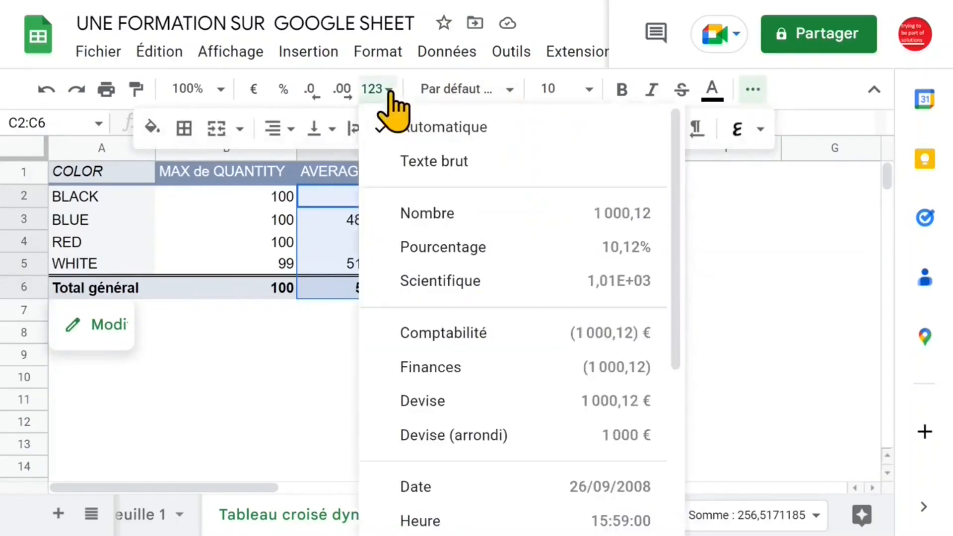
left_click(465, 214)
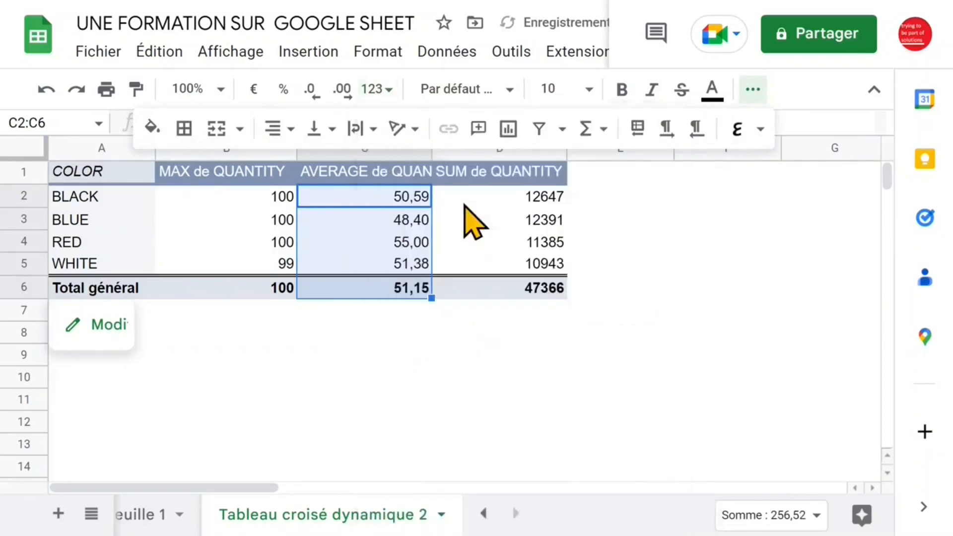
left_click(650, 240)
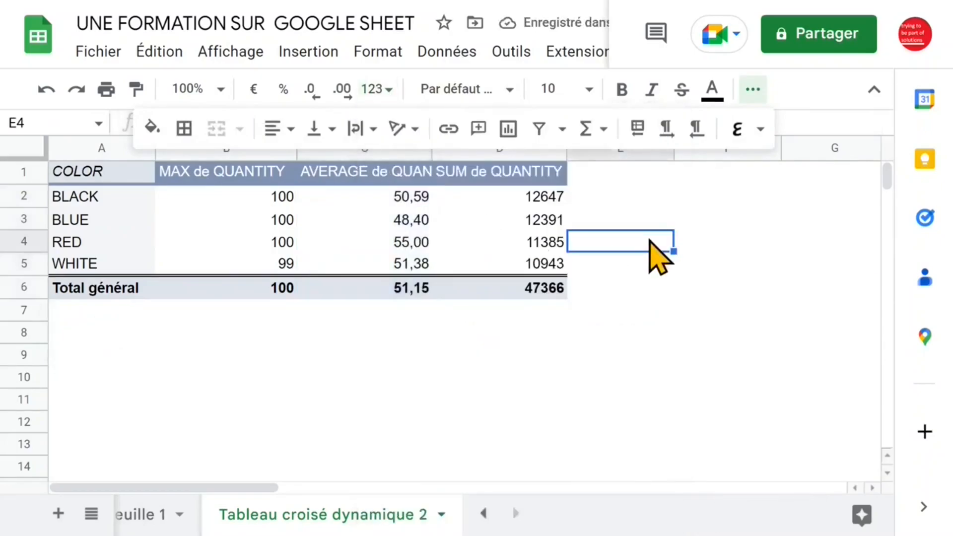
Fit column C's width to the AVERAGE de QUANTITY header and hide the menu area to enlarge the sheet view
double_click(431, 153)
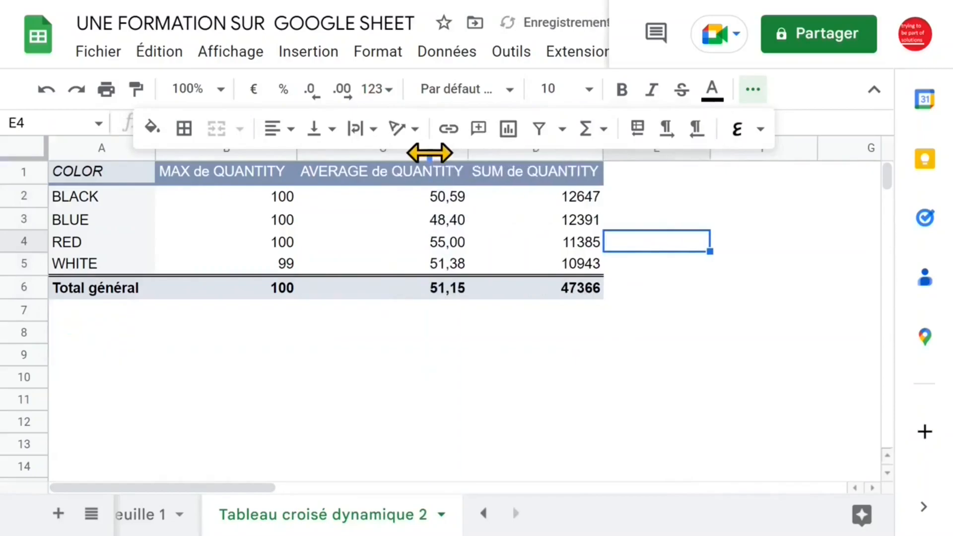
left_click(754, 92)
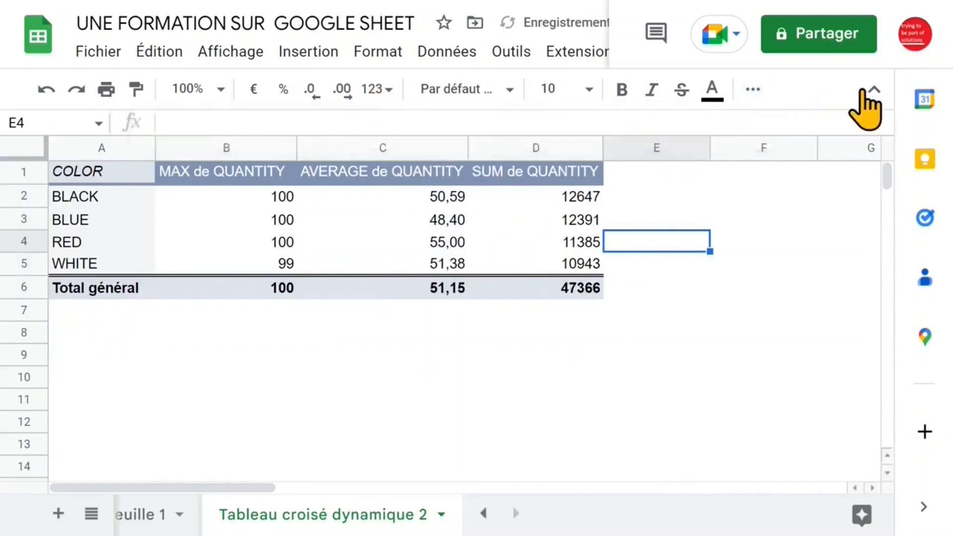
left_click(873, 90)
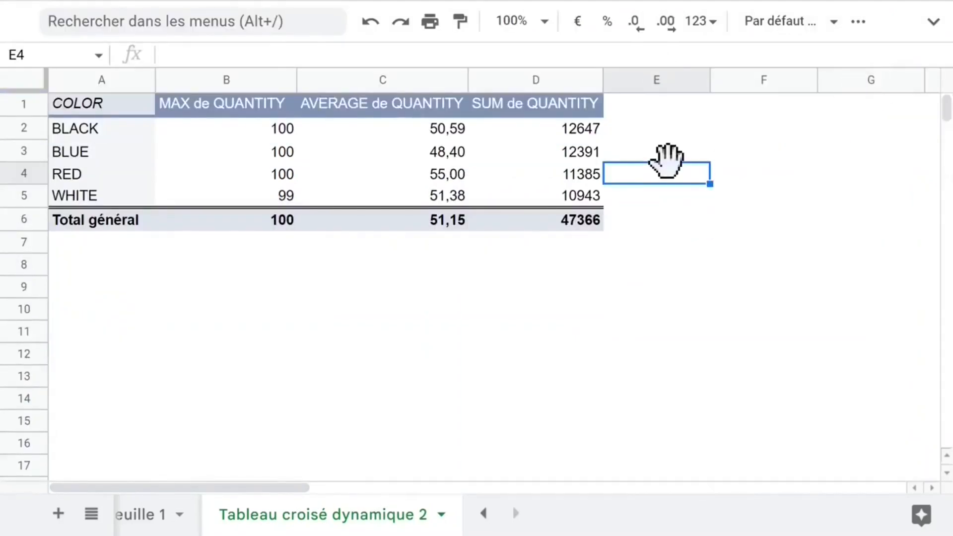
Reopen the pivot table for editing and remove all three QUANTITY value fields
left_click(385, 154)
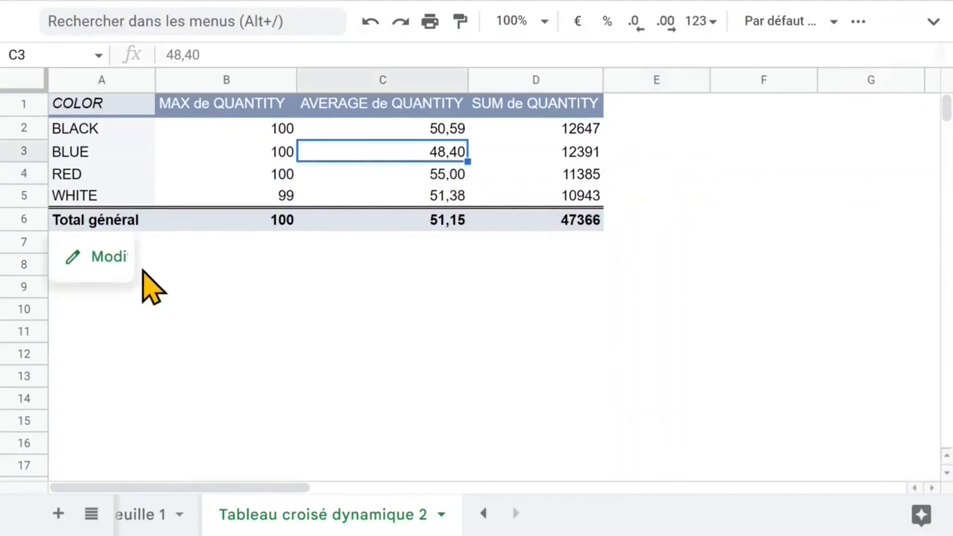
left_click(92, 266)
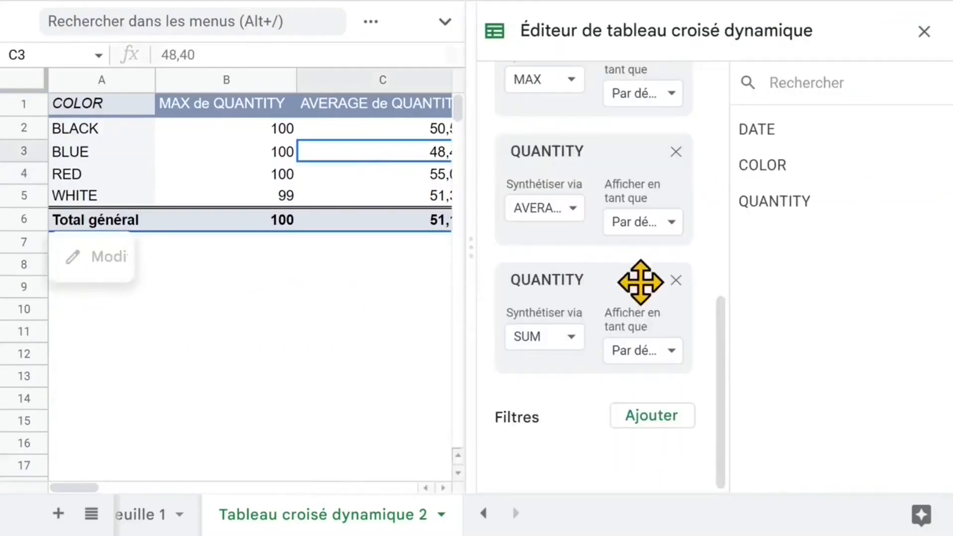
left_click(676, 281)
left_click(676, 280)
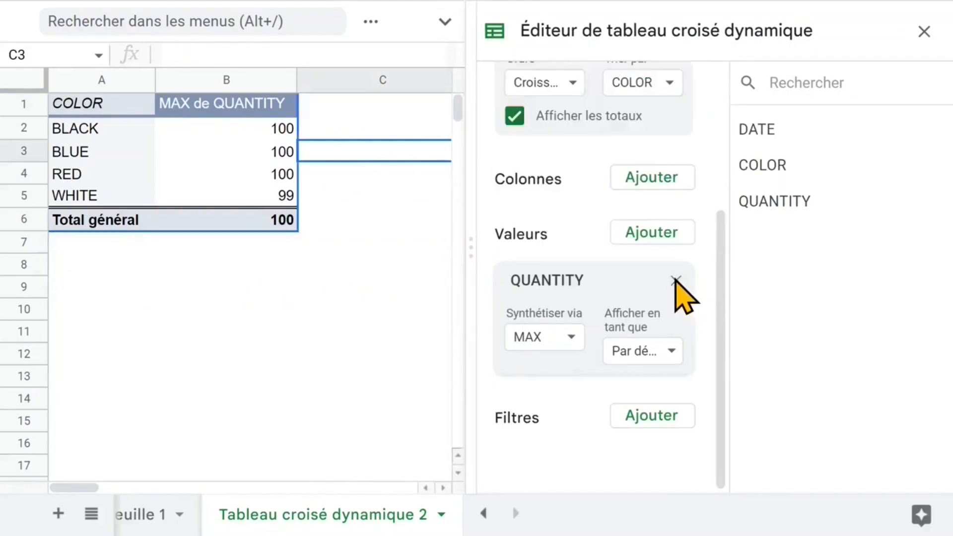
left_click(676, 281)
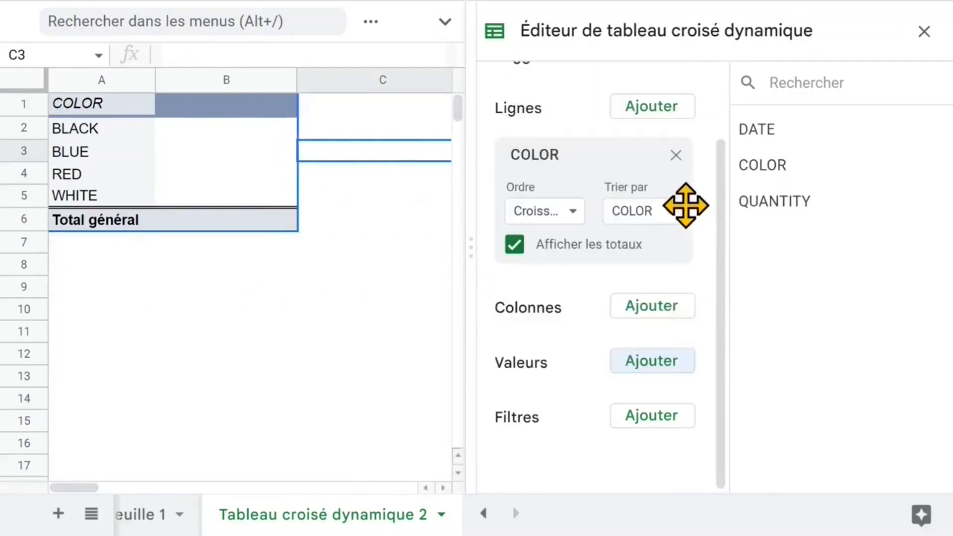
Move COLOR from the pivot table's rows to its columns
left_click(676, 155)
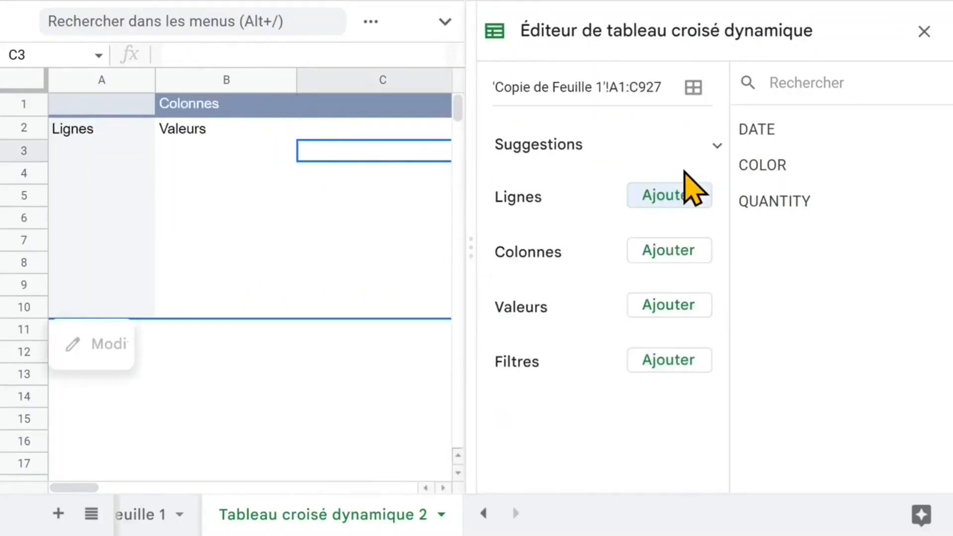
left_click(668, 251)
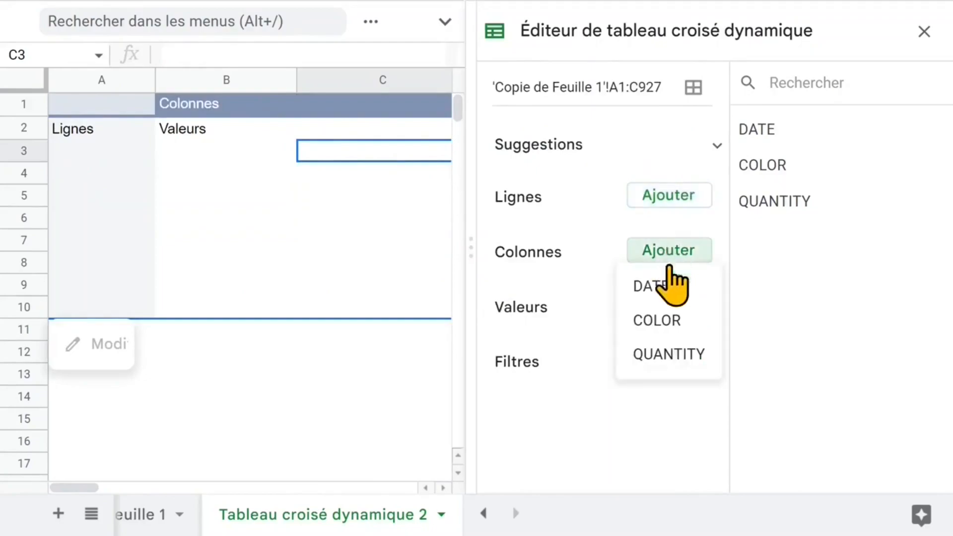
left_click(682, 320)
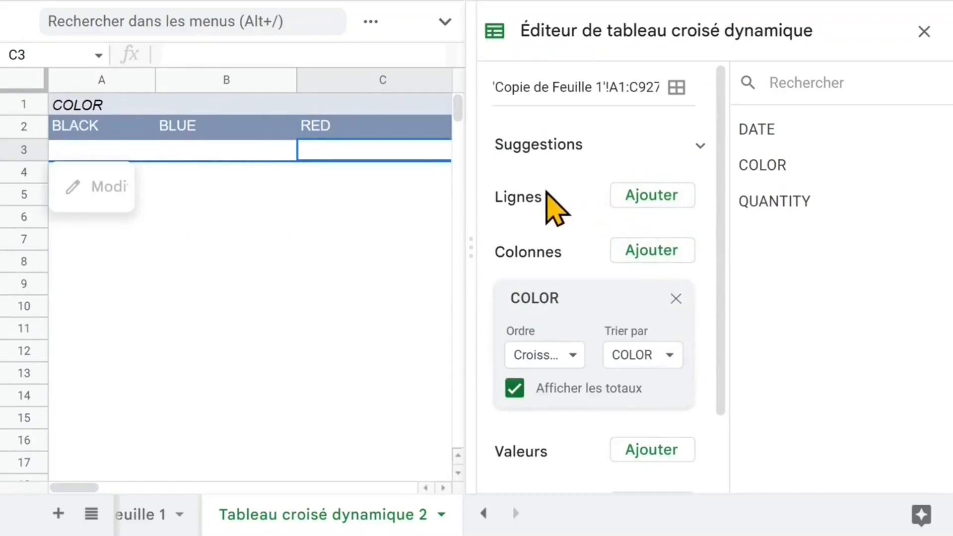
Add DATE to the pivot table's rows and QUANTITY, summarised by SUM, to its values
left_click(652, 196)
left_click(645, 231)
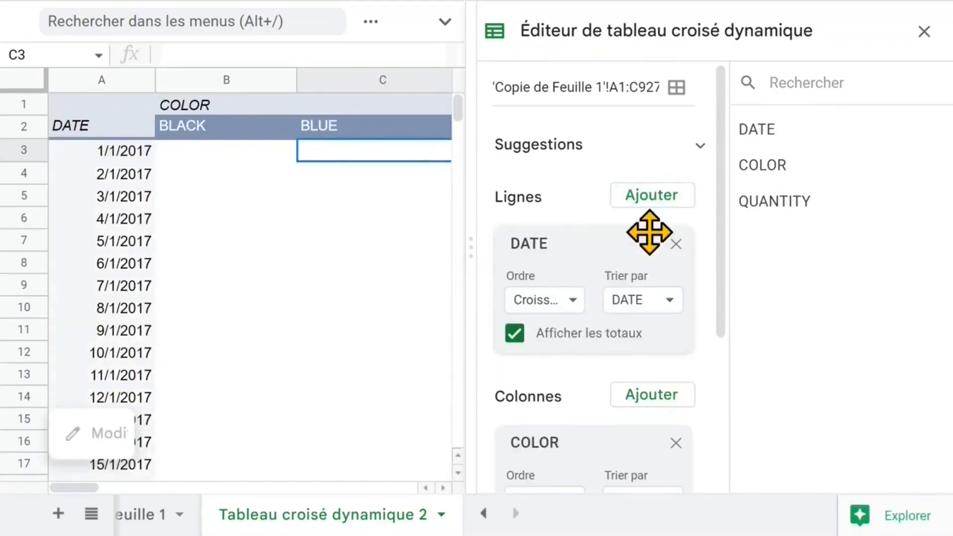
left_click_drag(724, 159, 722, 285)
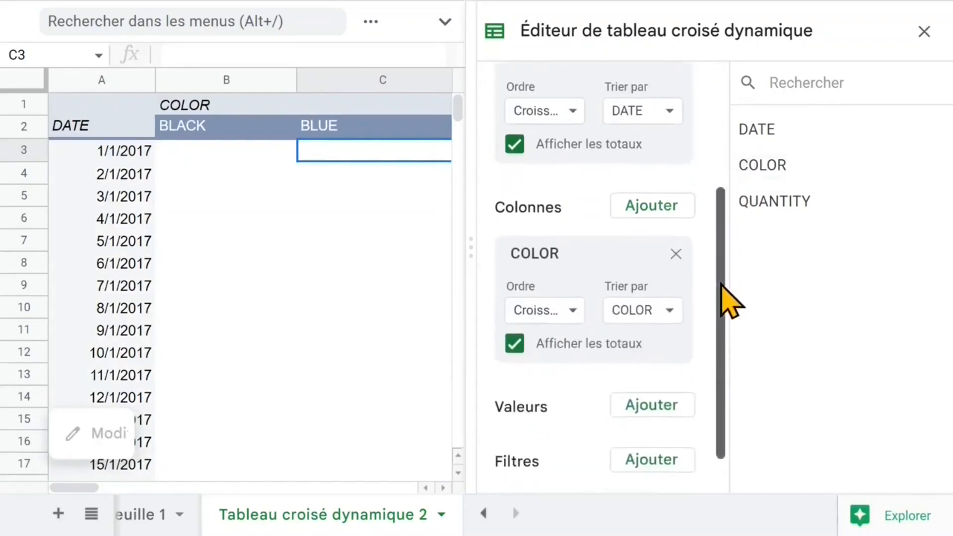
scroll(721, 284, "down", 1)
scroll(722, 248, "down", 1)
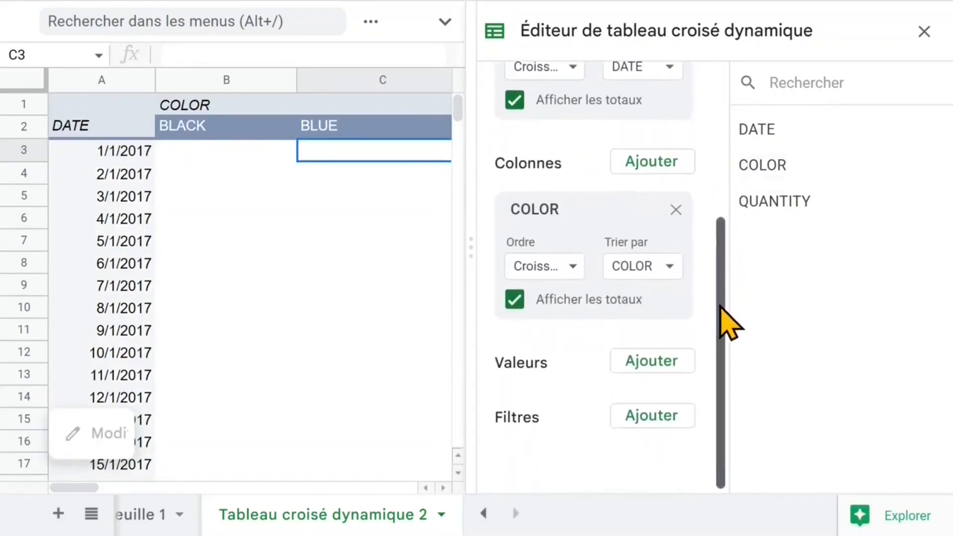
left_click(655, 361)
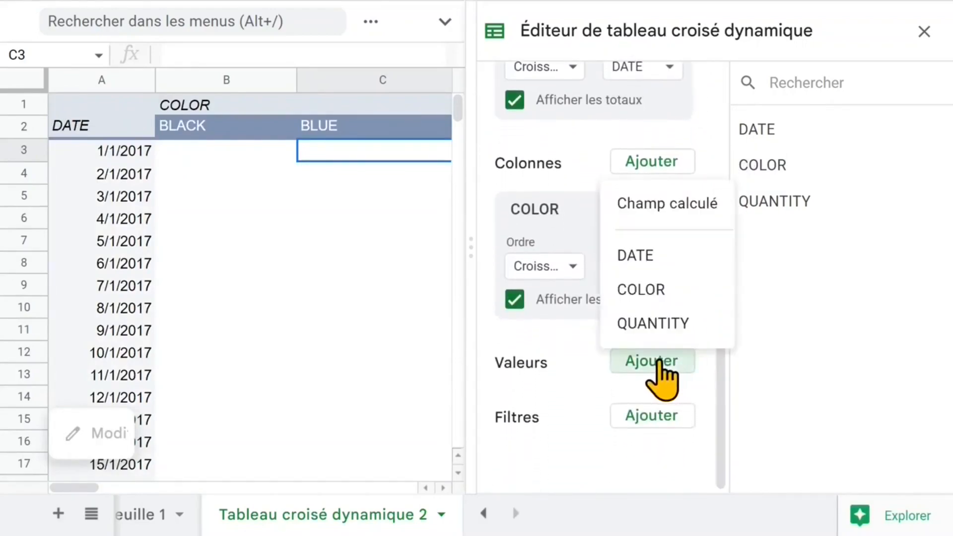
left_click(654, 324)
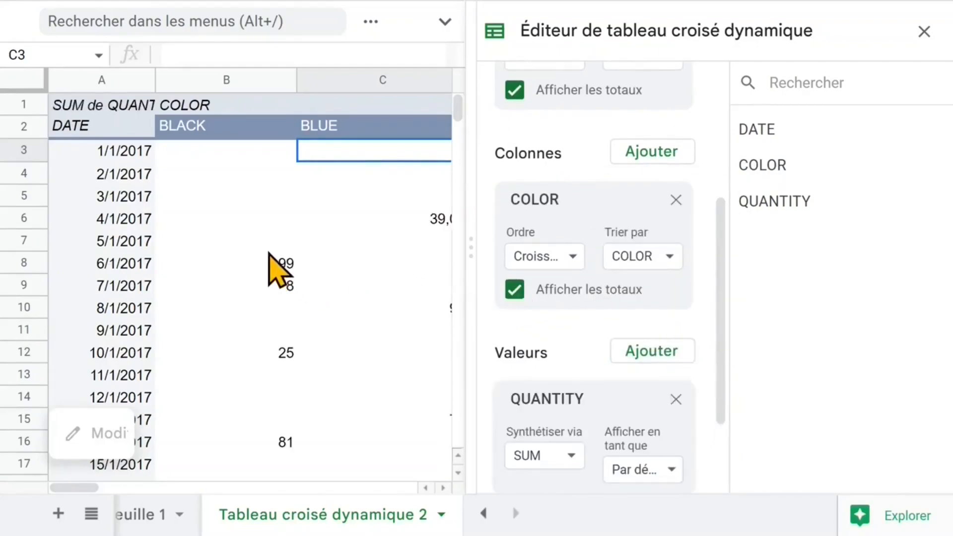
Close the pivot table editor and group the DATE rows by Année
left_click(923, 31)
left_click(406, 195)
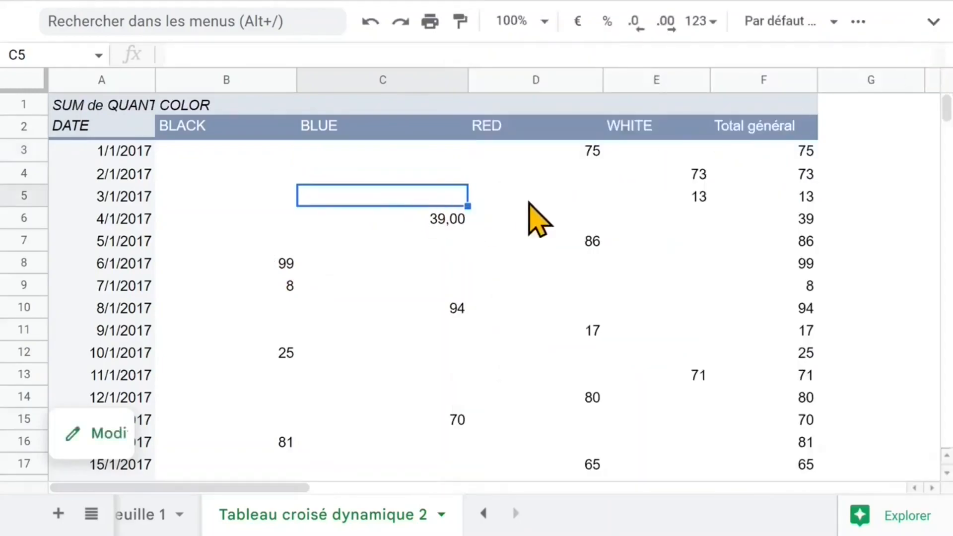
left_click(524, 201)
left_click(106, 224)
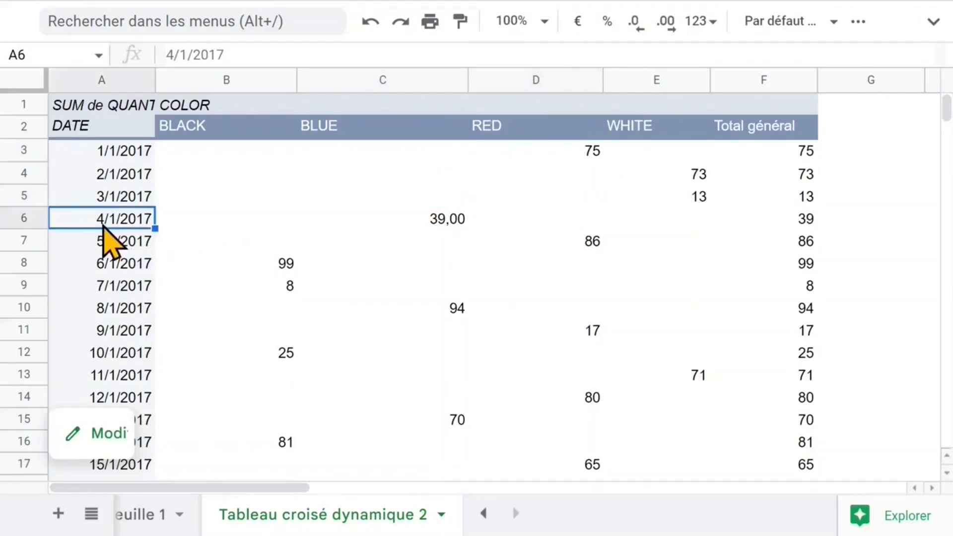
right_click(106, 233)
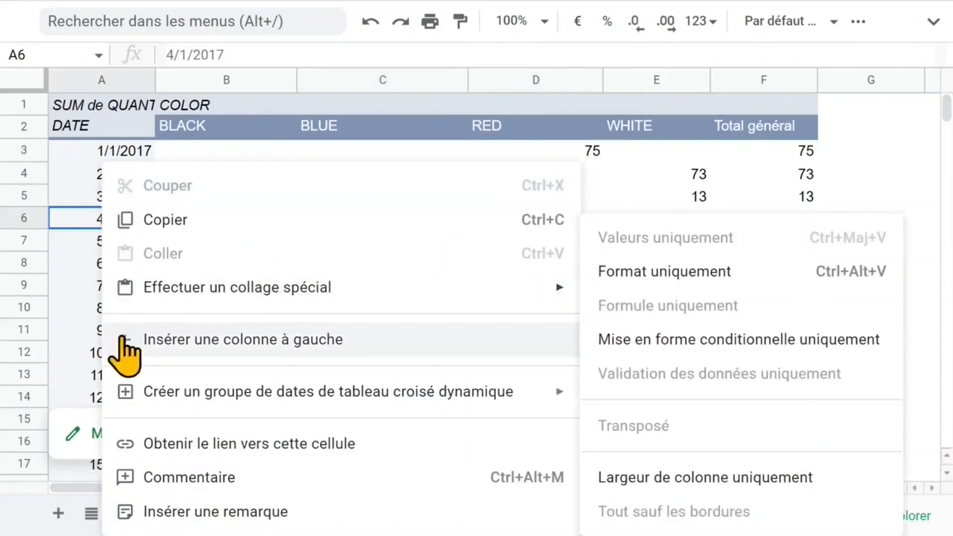
mouse_move(184, 400)
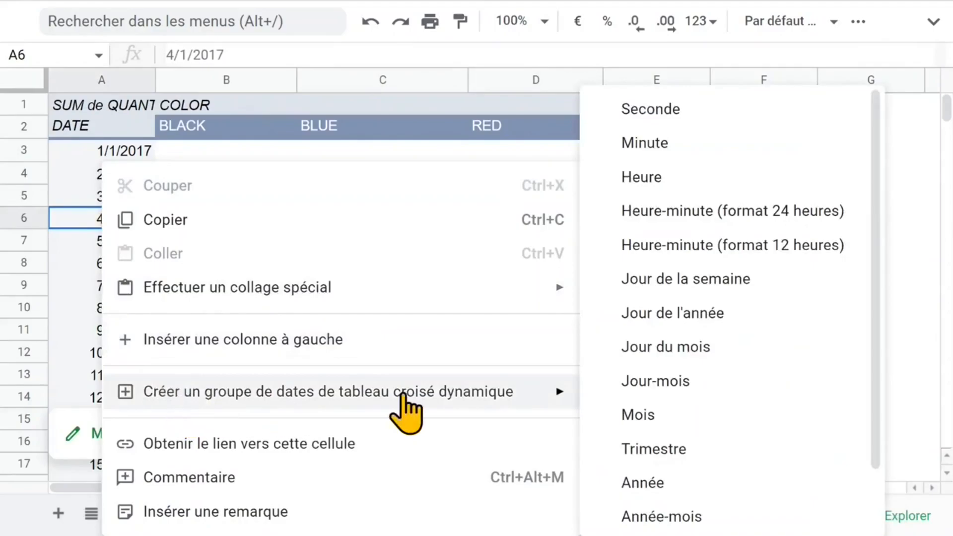
left_click(699, 489)
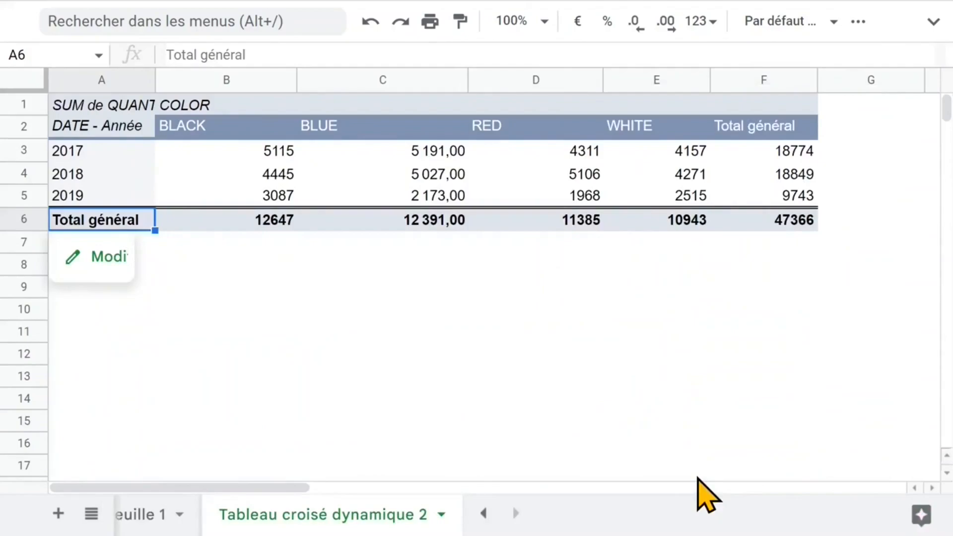
Examine the 2017 quantities by colour and the RED column's grand total
left_click(220, 158)
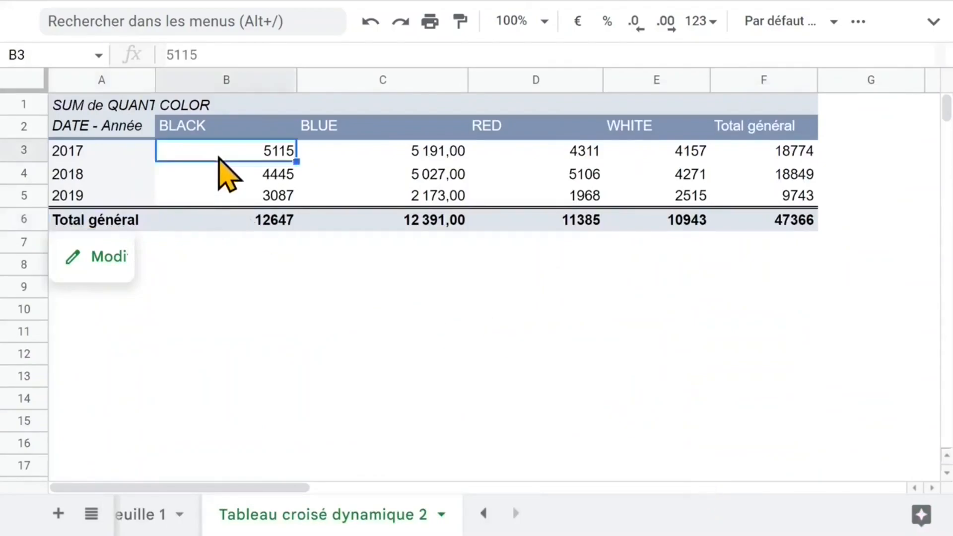
left_click(323, 150)
left_click(532, 151)
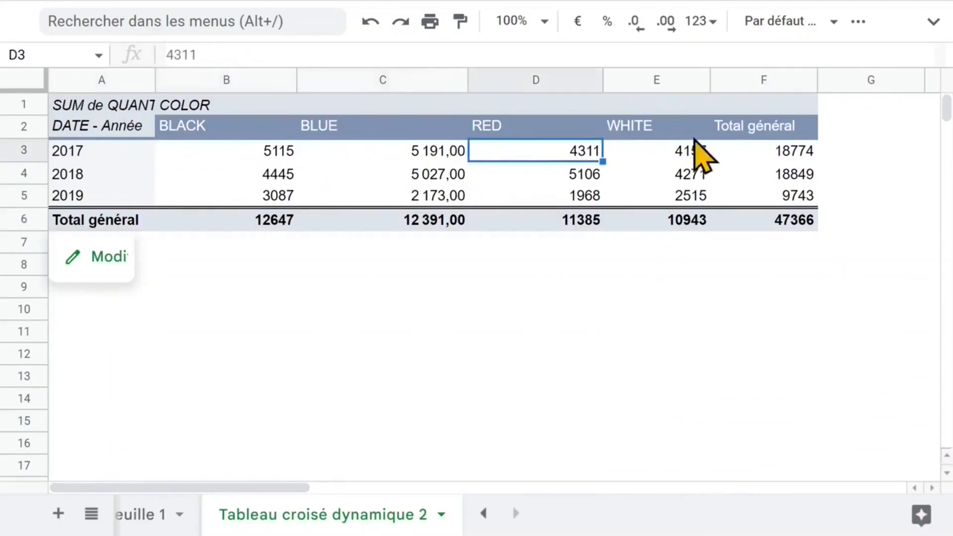
left_click(731, 149)
left_click(530, 155)
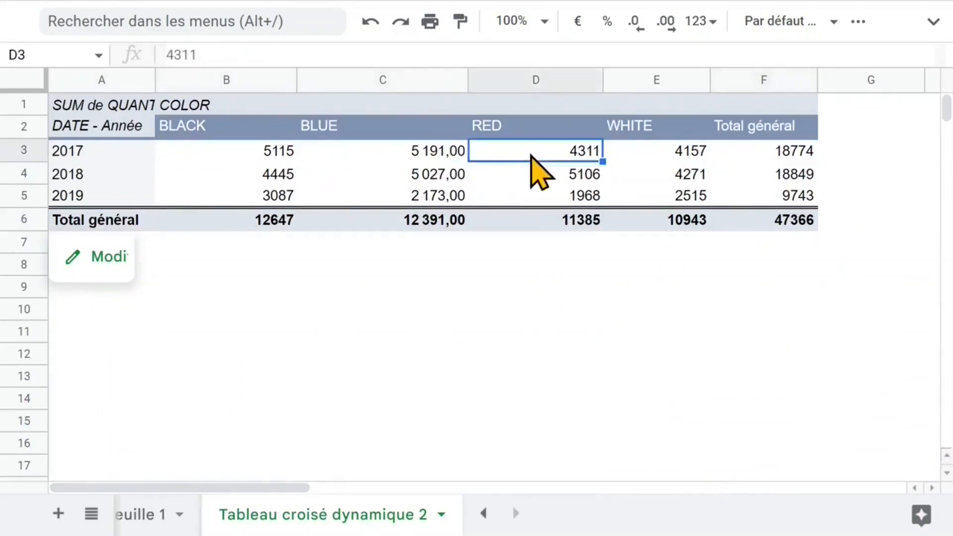
left_click(553, 220)
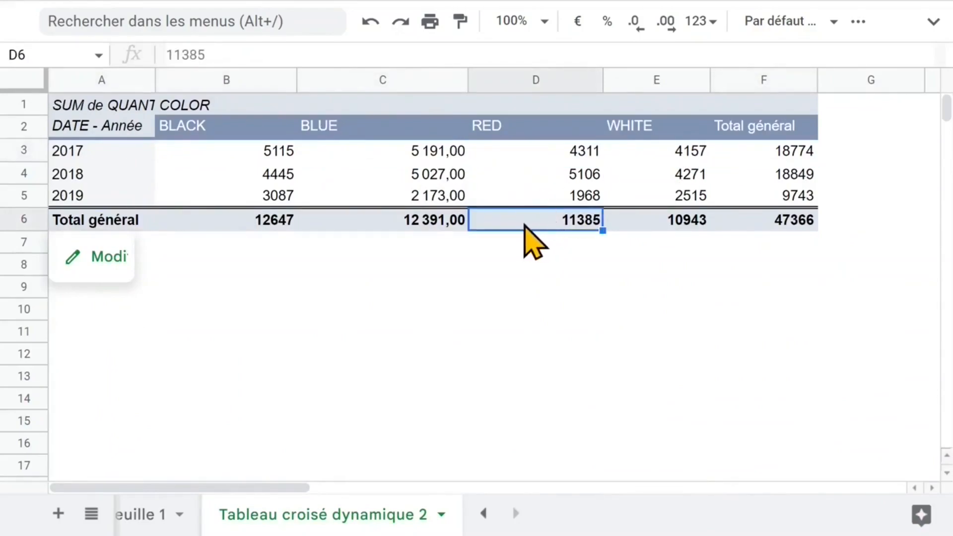
Show the details behind the BLUE grand total in a new sheet and check its COLOR column
left_click(382, 220)
right_click(382, 233)
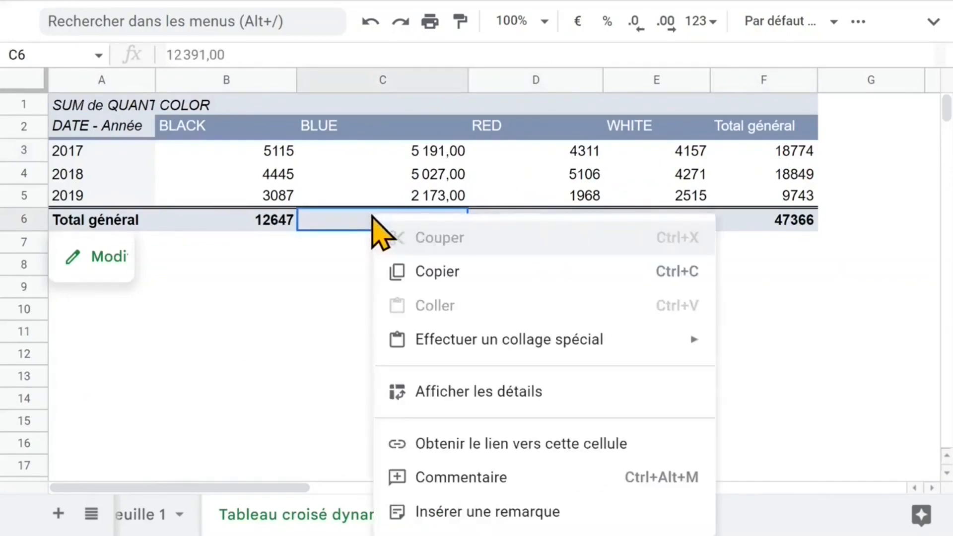
left_click(464, 394)
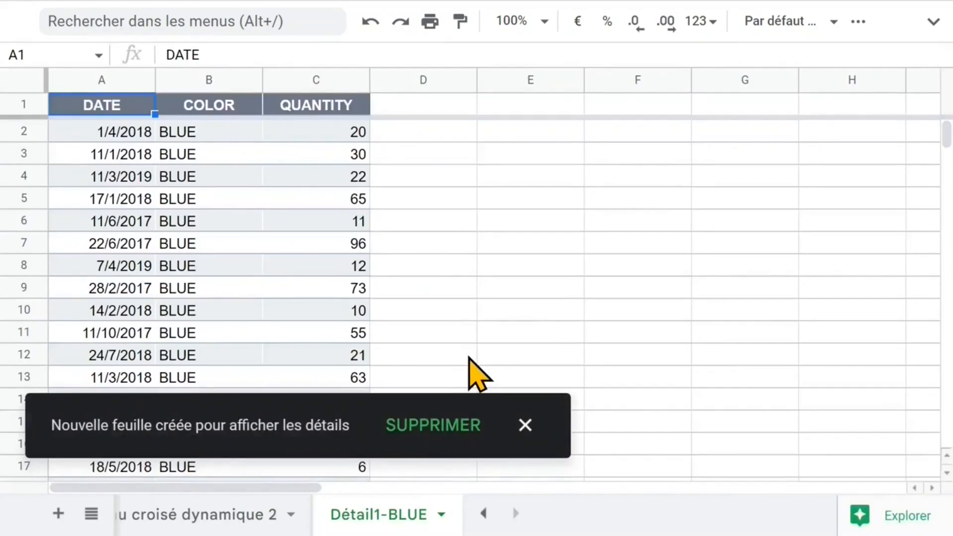
left_click(208, 80)
scroll(195, 199, "down", 20)
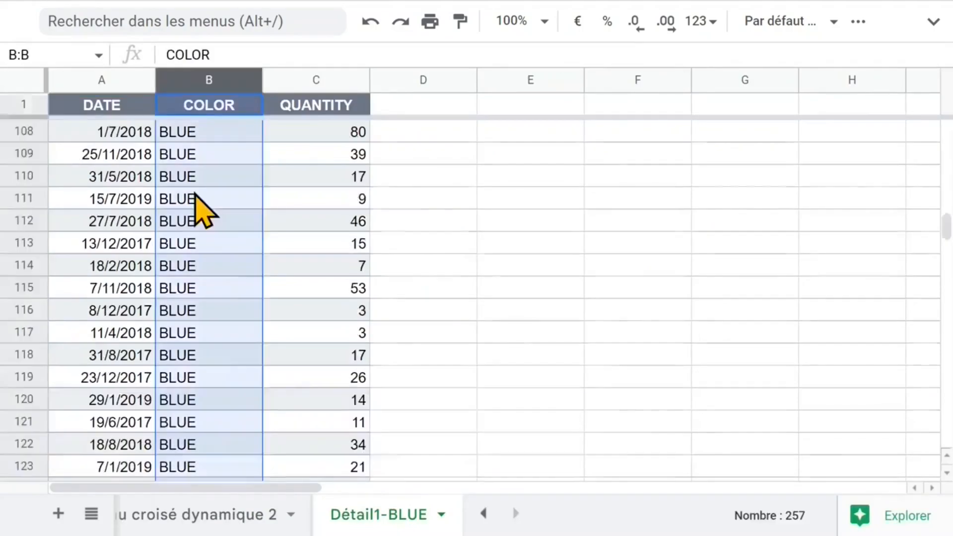
scroll(195, 198, "up", 20)
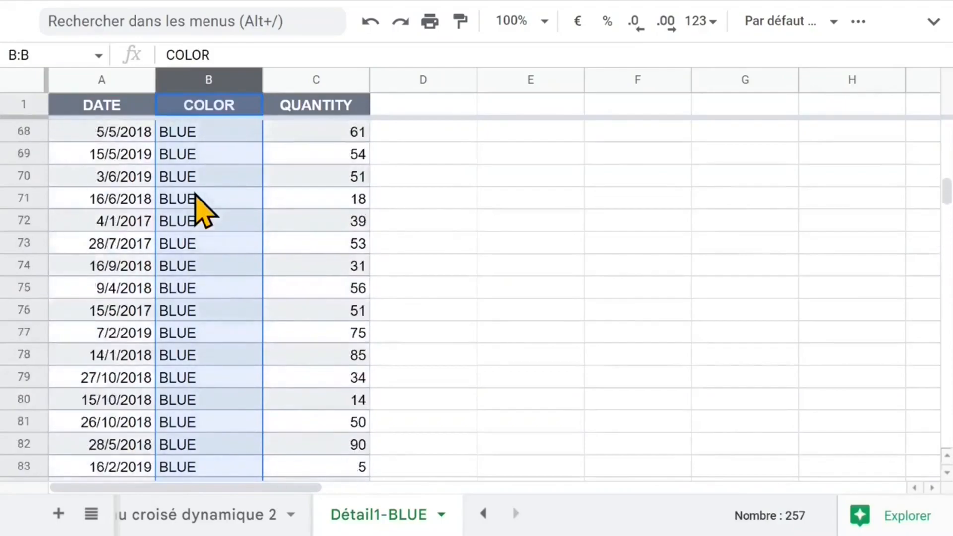
scroll(195, 198, "up", 20)
left_click(196, 179)
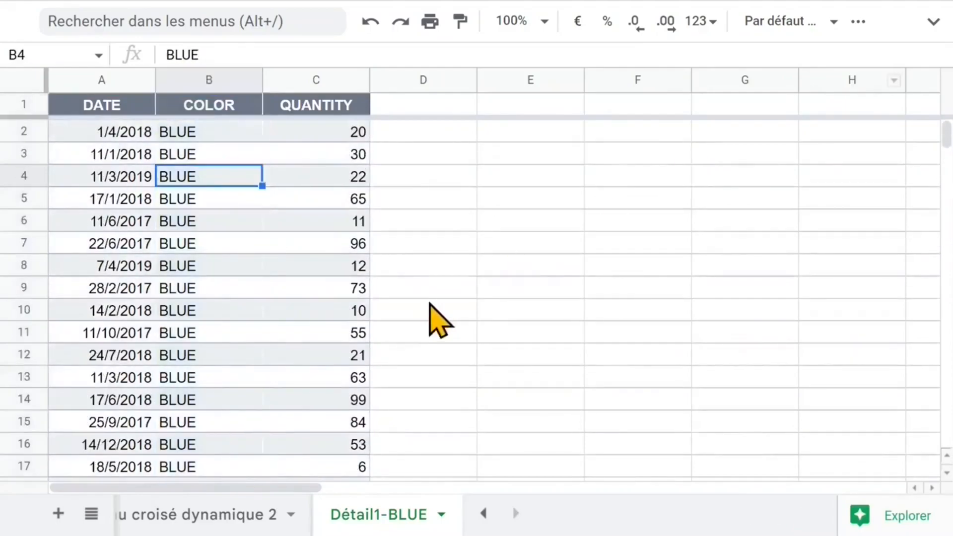
Return to the Tableau croisé dynamique 2 sheet and show the details behind the 2018 BLUE quantity
right_click(411, 517)
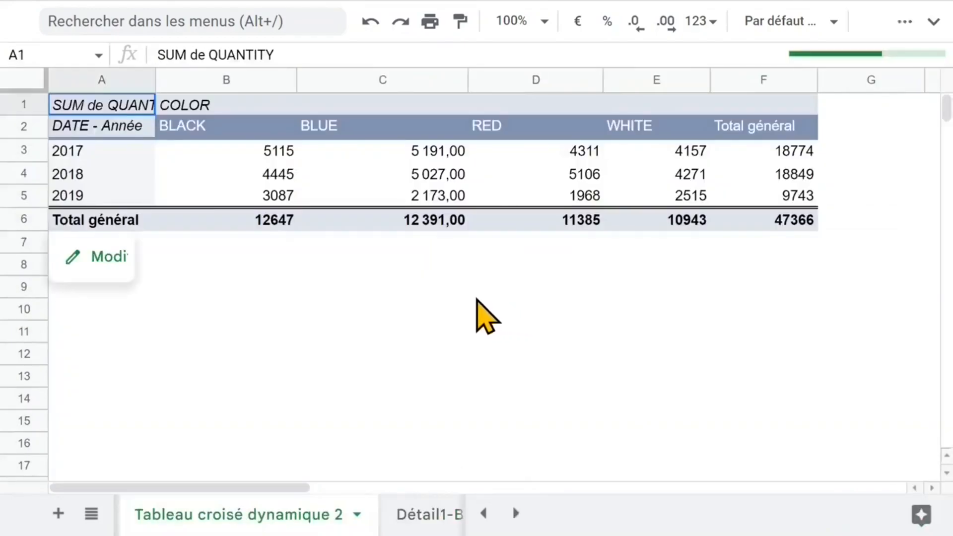
left_click(434, 176)
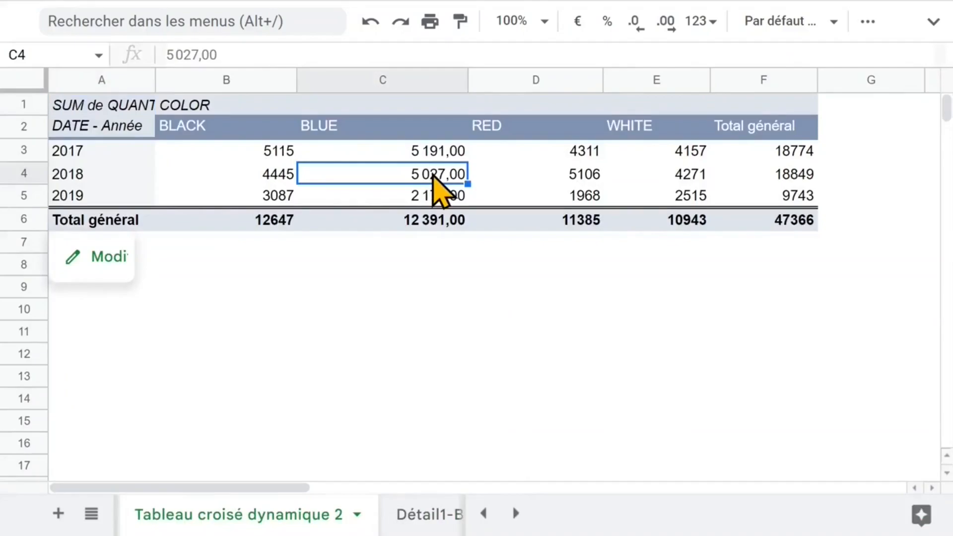
right_click(435, 179)
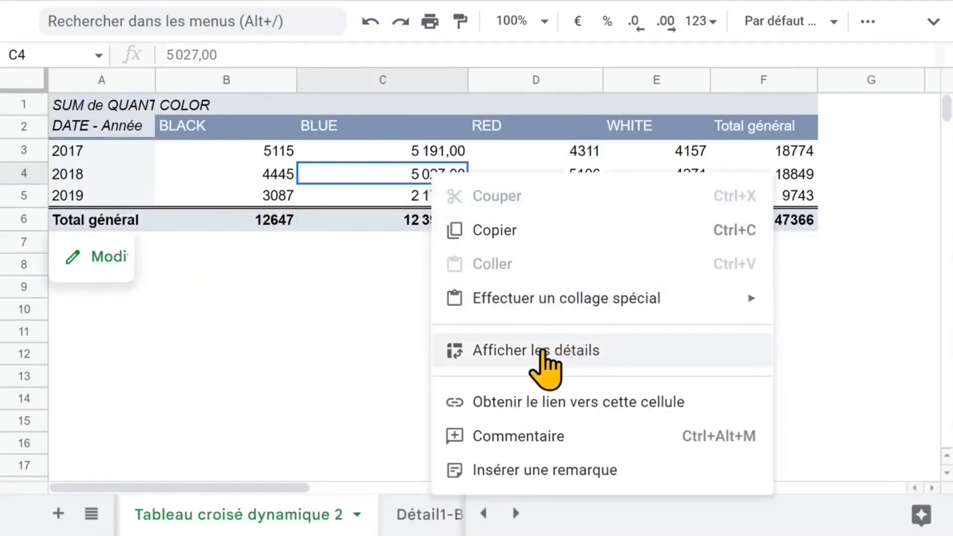
left_click(519, 351)
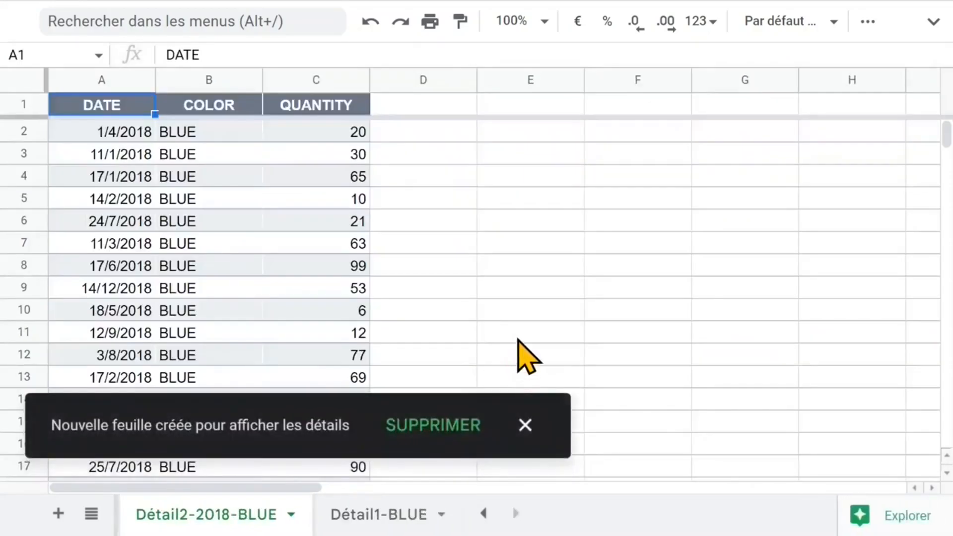
Look through the dates of the 2018 BLUE records and delete their detail sheet
left_click(119, 240)
scroll(183, 285, "down", 9)
scroll(189, 293, "down", 15)
scroll(190, 294, "up", 9)
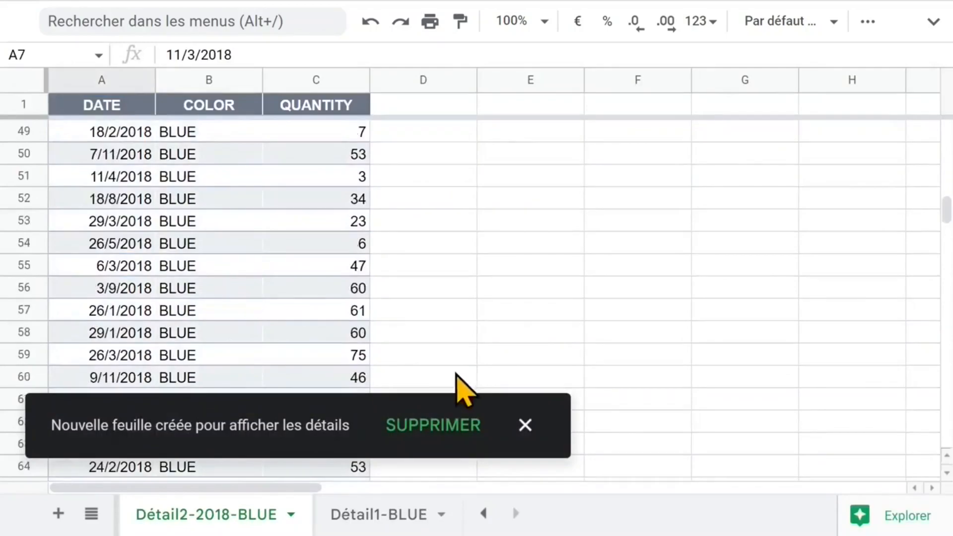
left_click(454, 429)
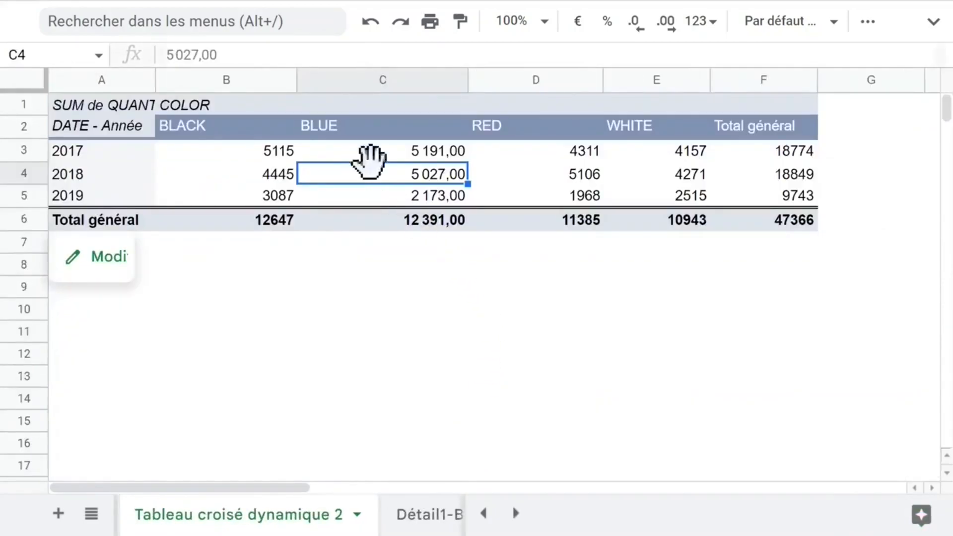
Reopen the pivot table for editing and replace the DATE – Année row field with ungrouped DATE
left_click(88, 258)
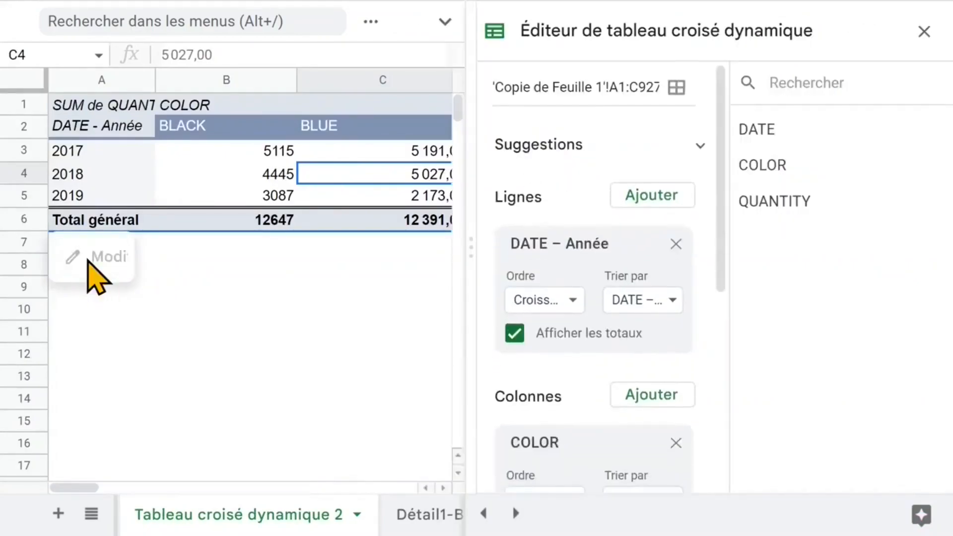
left_click_drag(719, 174, 723, 304)
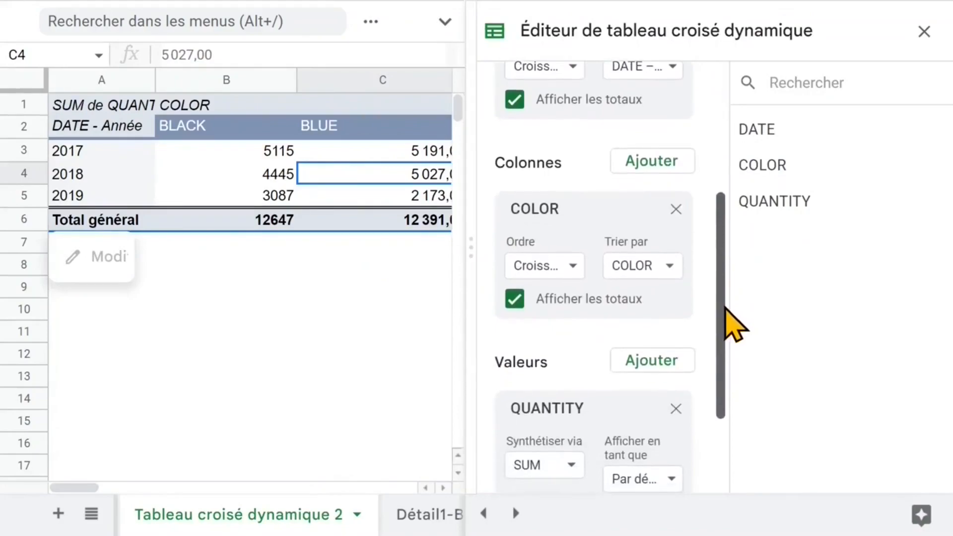
left_click_drag(719, 213, 722, 166)
left_click(675, 181)
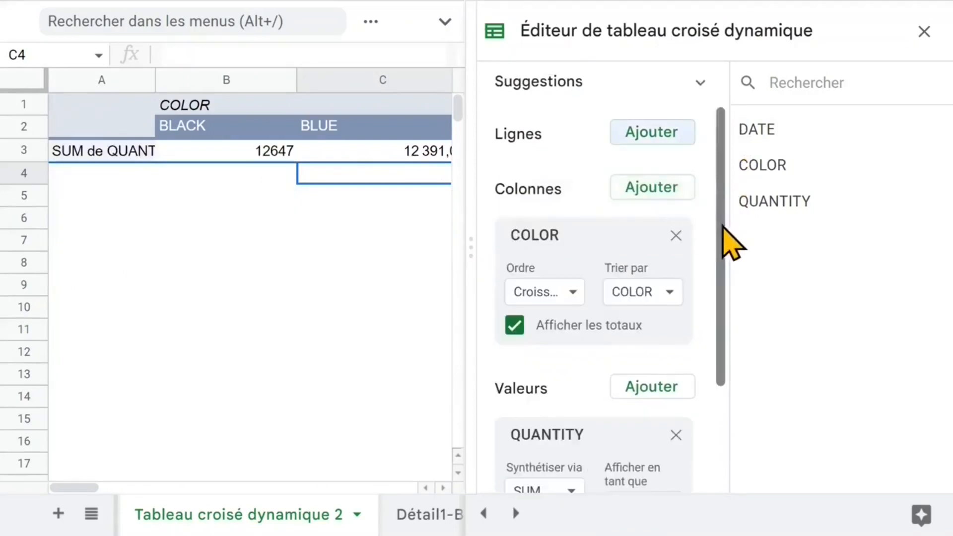
left_click(655, 142)
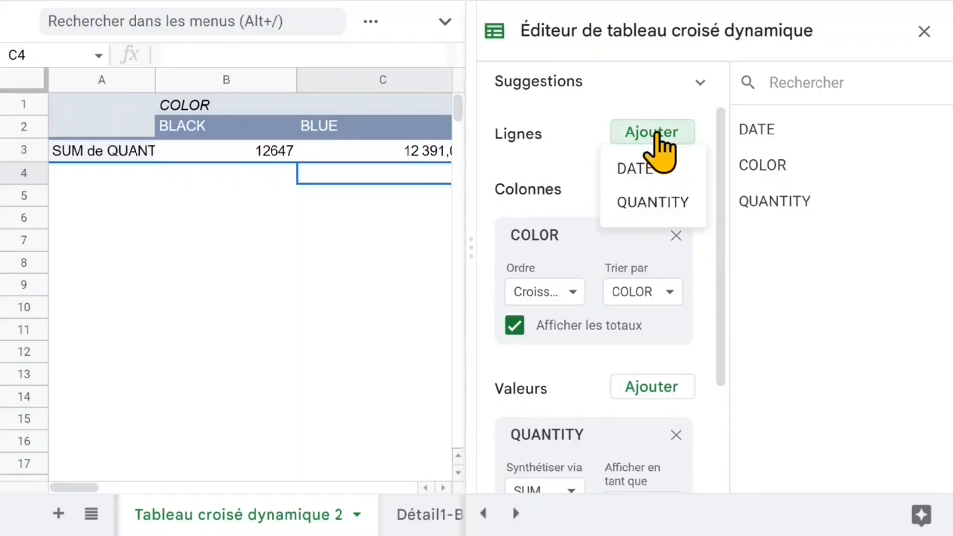
left_click(649, 170)
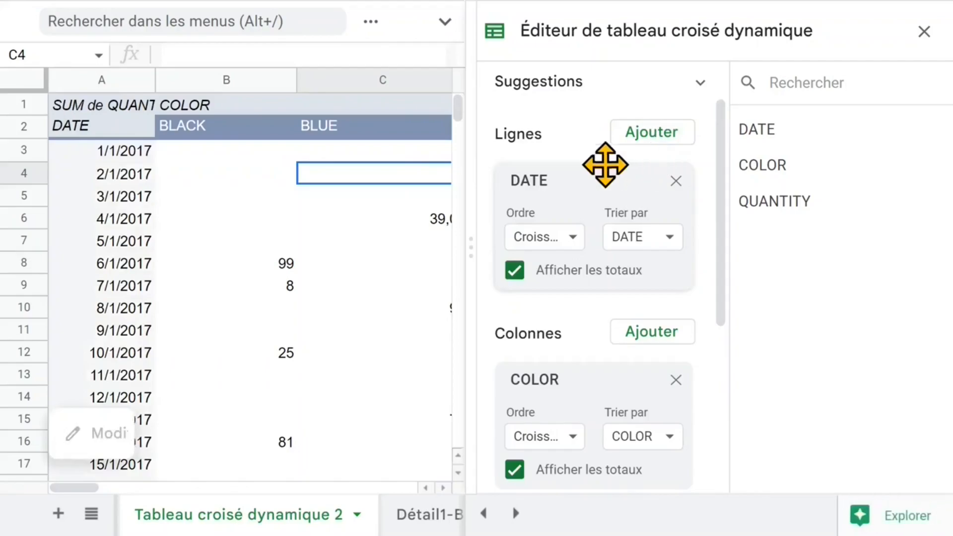
Group the pivot table's DATE rows by Année-trimestre
left_click(103, 218)
right_click(101, 216)
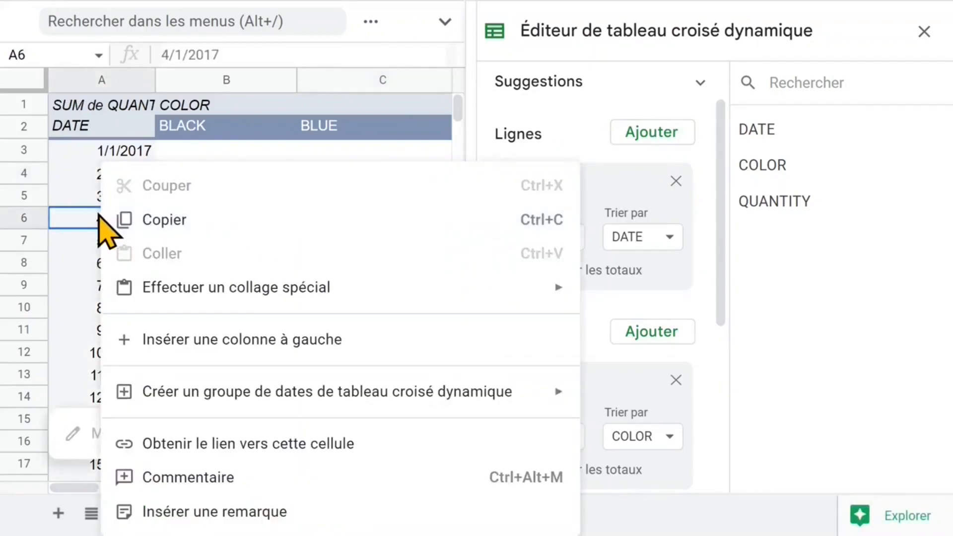
mouse_move(226, 397)
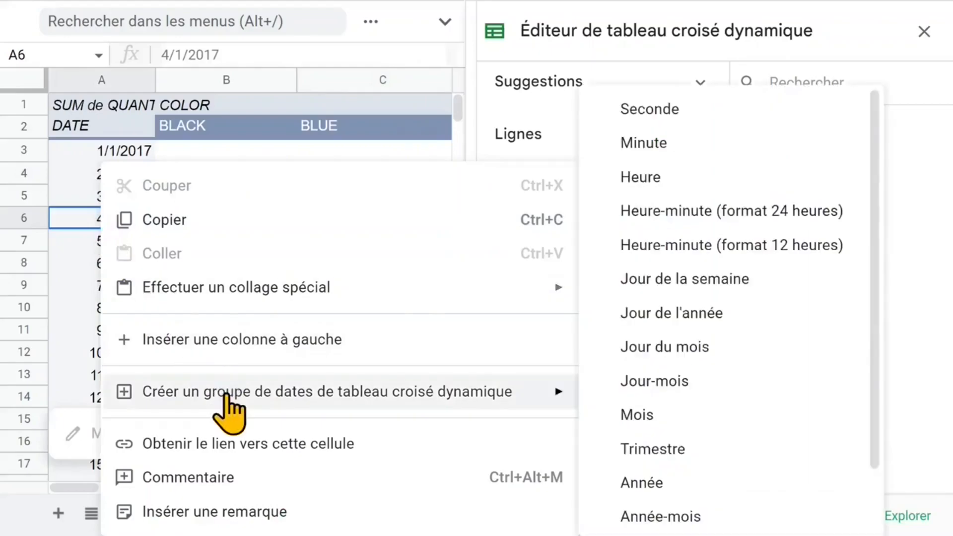
scroll(718, 390, "down", 2)
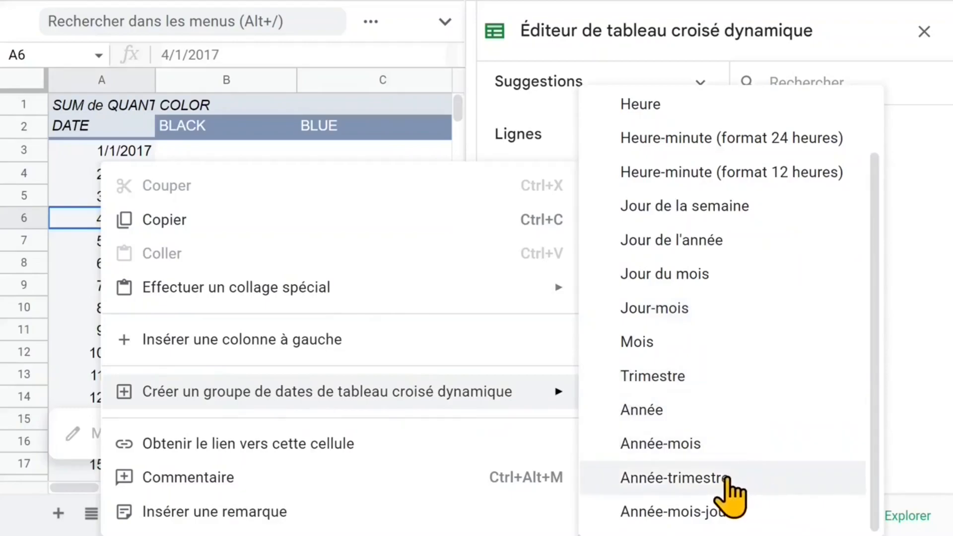
left_click(726, 491)
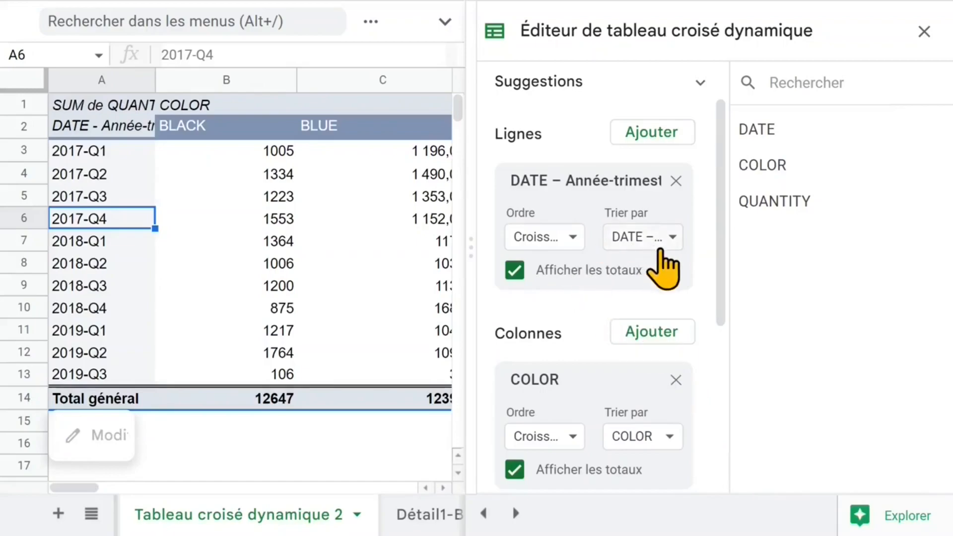
Try sorting the DATE rows in descending order, restore ascending order, and close the pivot table editor
left_click(575, 238)
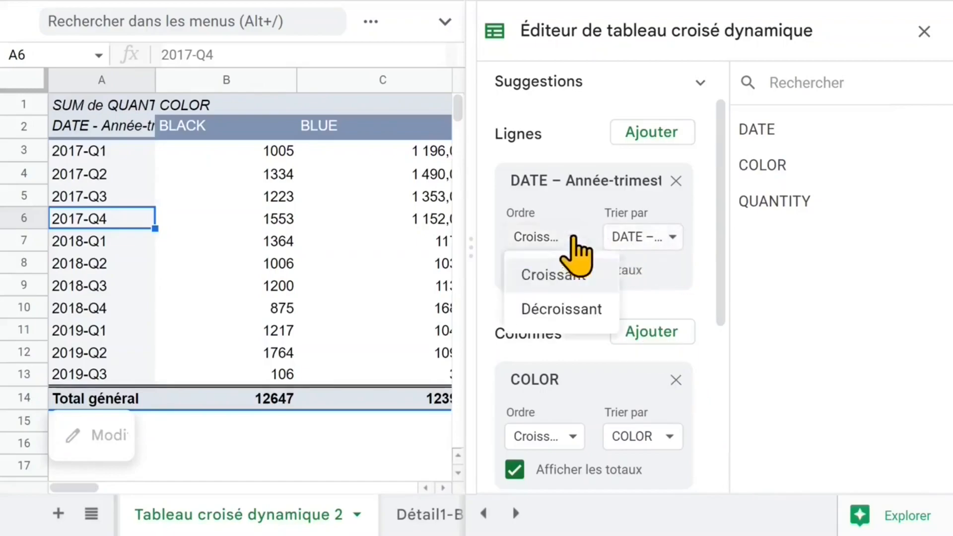
left_click(563, 310)
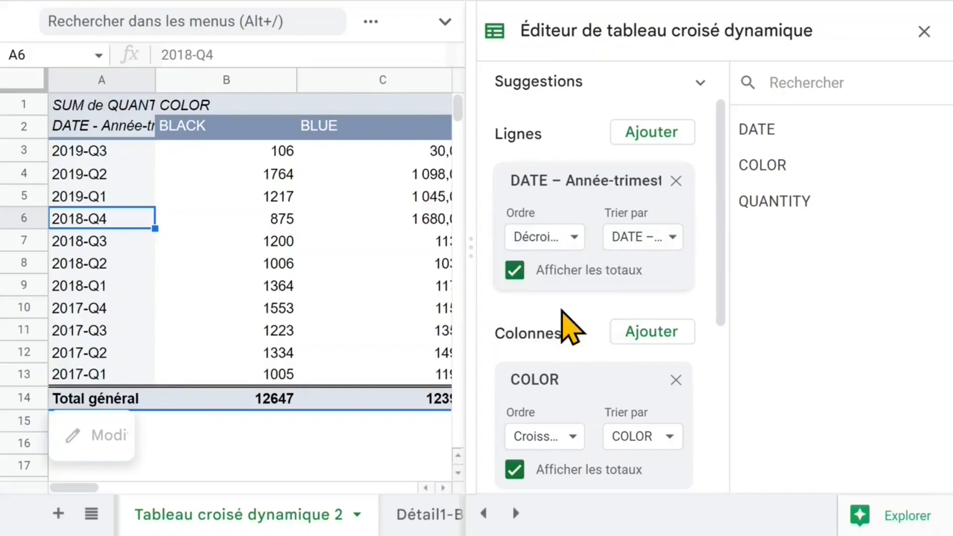
left_click(575, 237)
left_click(567, 274)
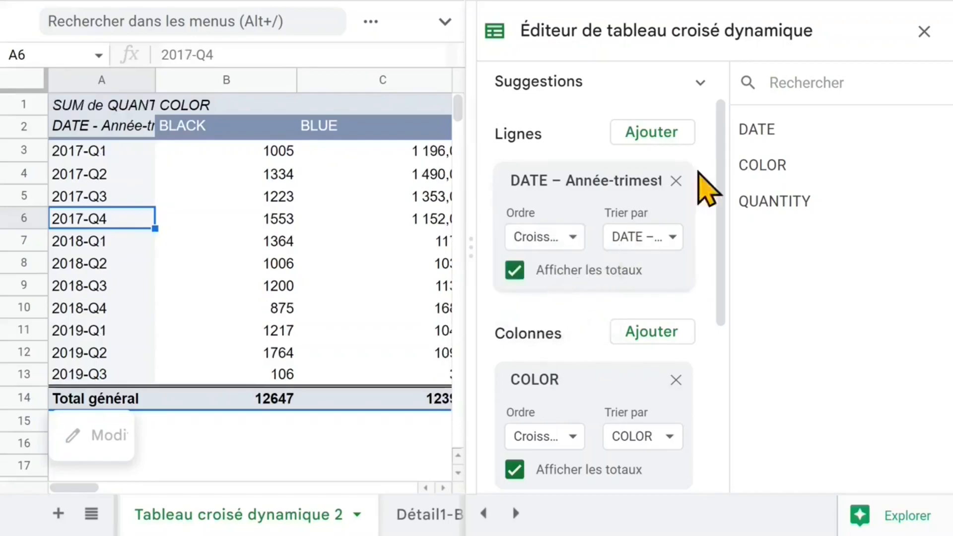
left_click(924, 32)
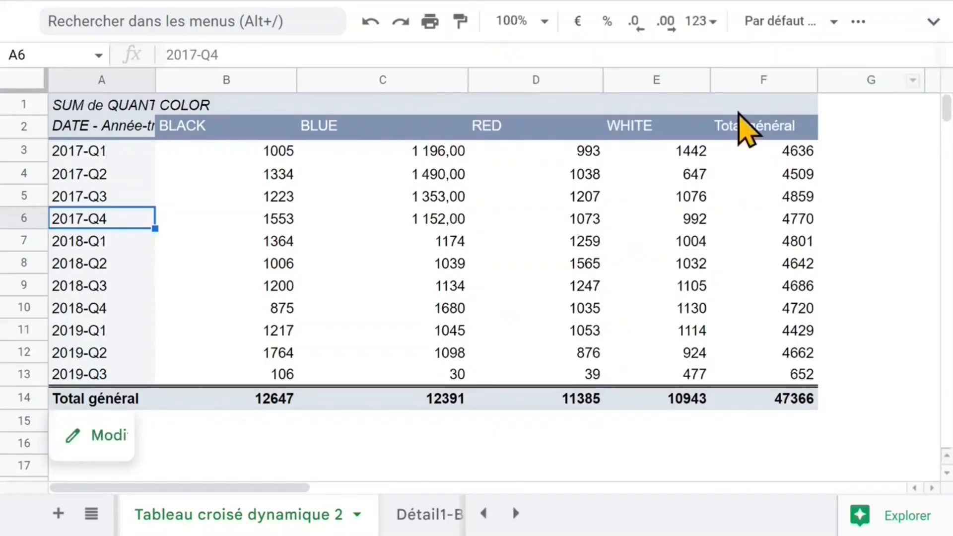
Show the details behind the 2017-Q2 BLACK quantity
left_click(624, 181)
left_click(430, 179)
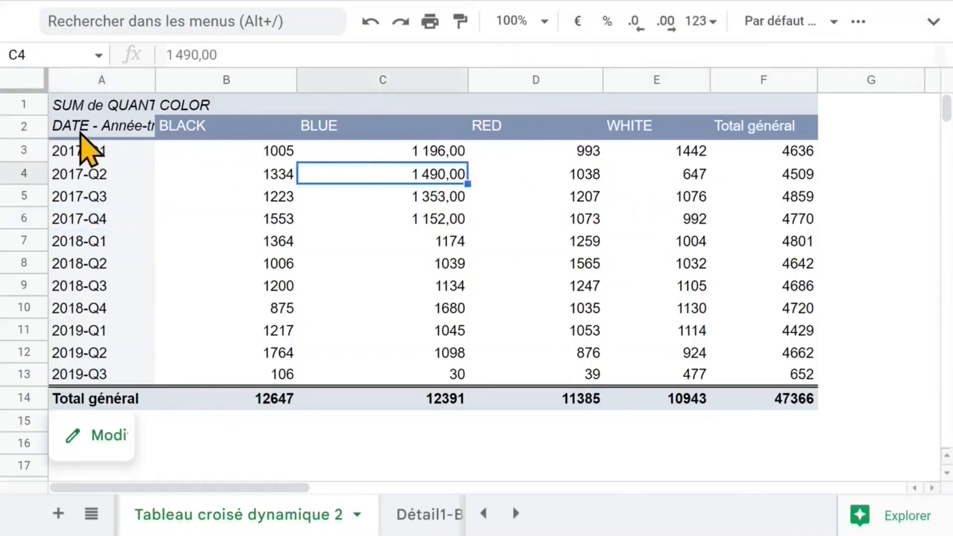
left_click(210, 170)
right_click(210, 171)
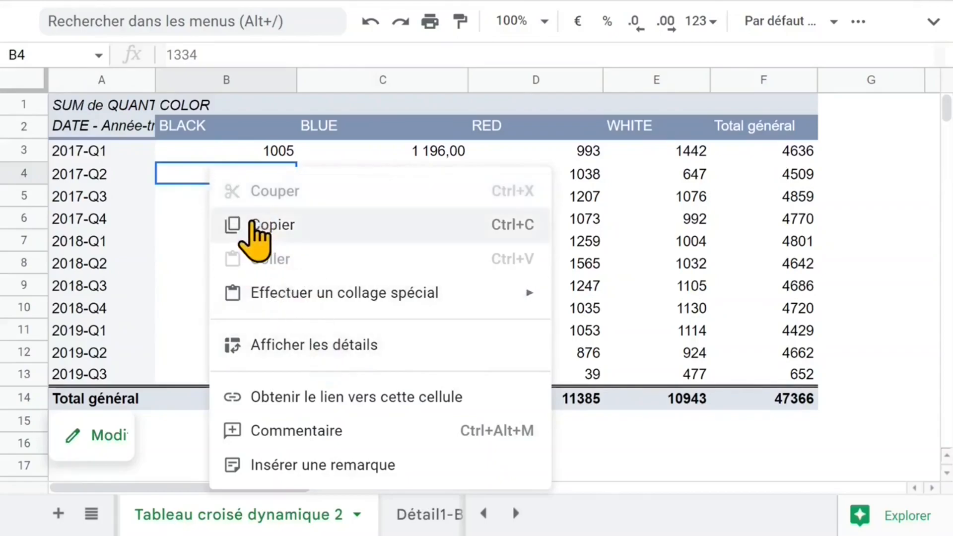
left_click(340, 354)
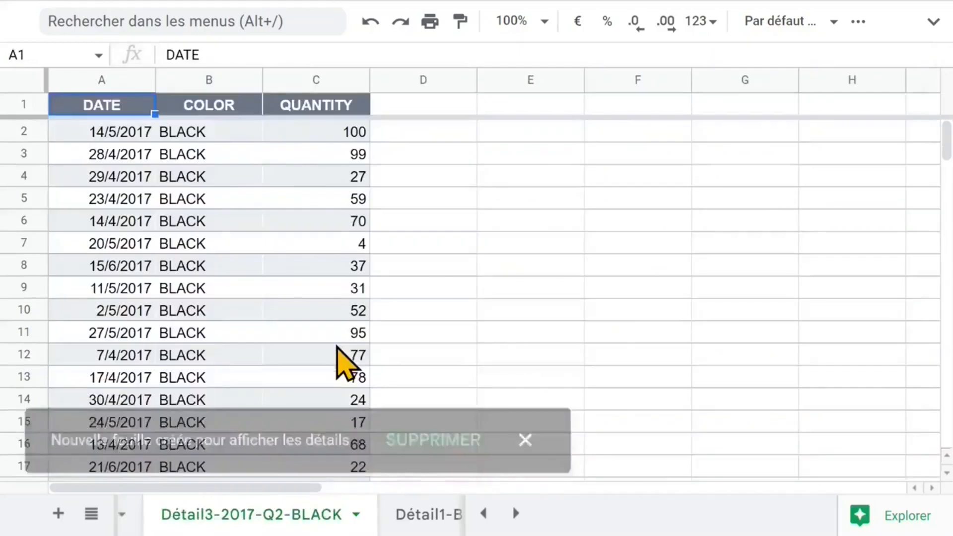
Look through the dates of the 2017-Q2 BLACK records and delete their detail sheet
left_click_drag(119, 137, 121, 332)
scroll(187, 298, "down", 9)
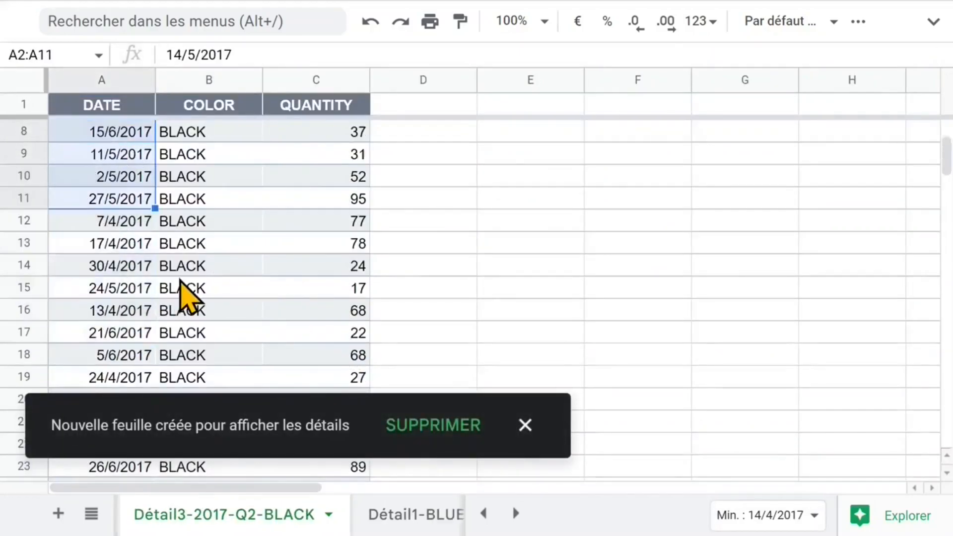
scroll(180, 295, "up", 7)
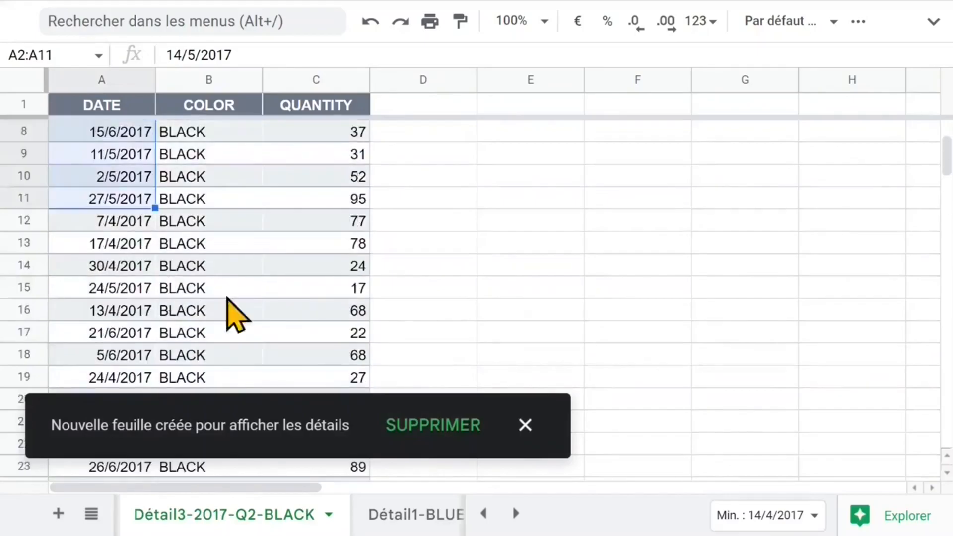
left_click(430, 429)
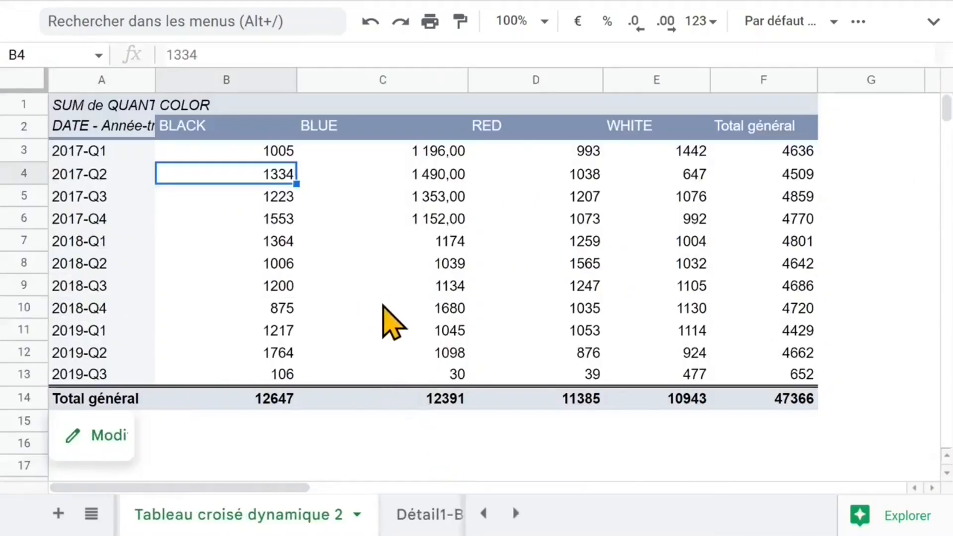
Check the value heading in A1, summarize QUANTITY by AVERAGE instead of SUM, and close the pivot table editor
left_click(76, 106)
left_click(187, 54)
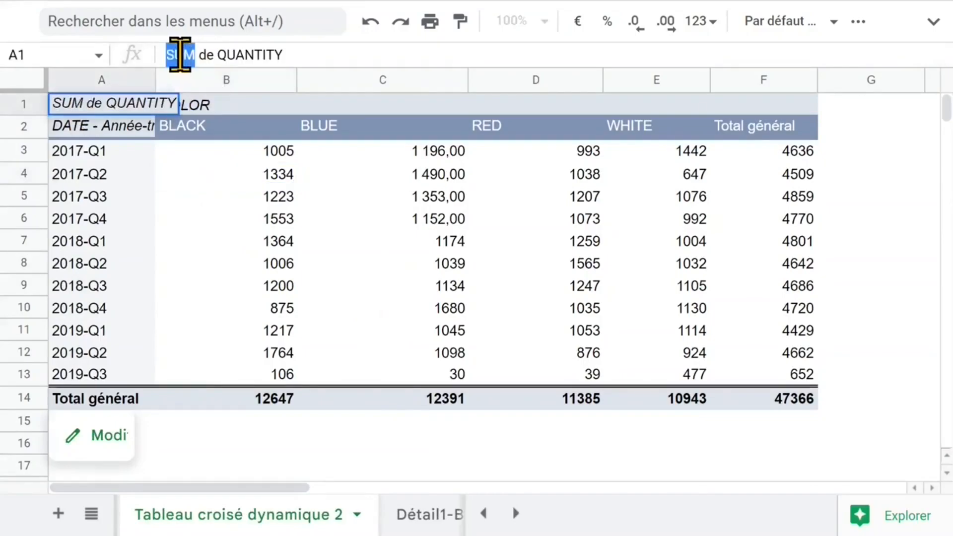
left_click(283, 175)
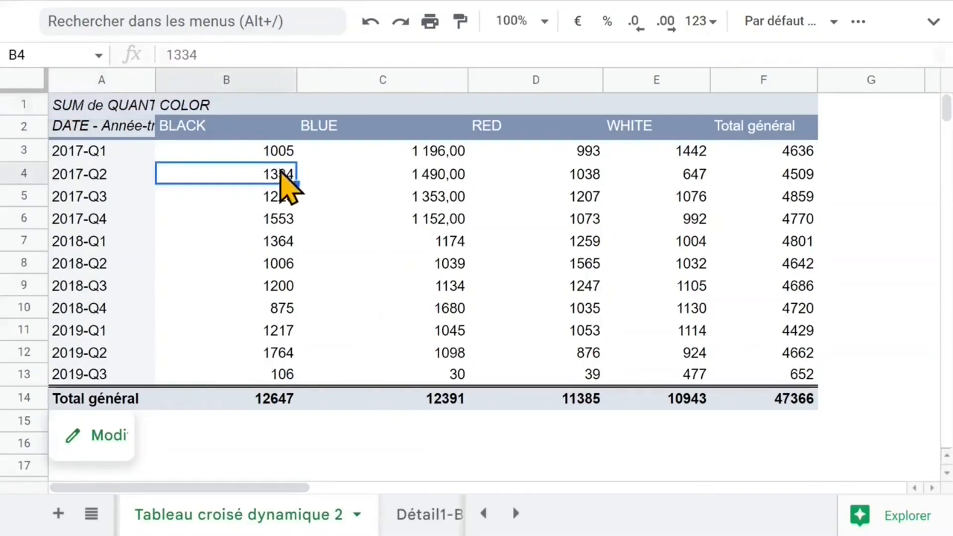
left_click(101, 435)
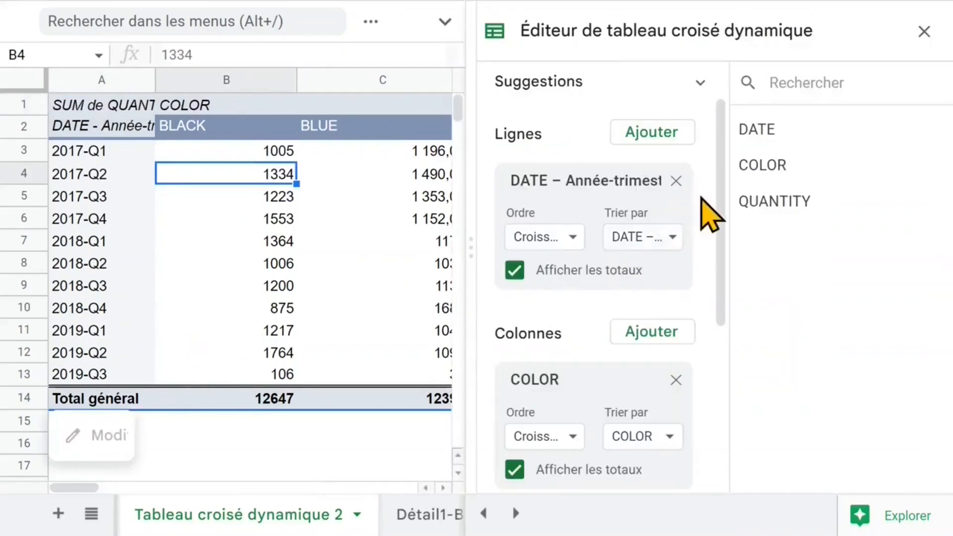
left_click_drag(720, 168, 721, 330)
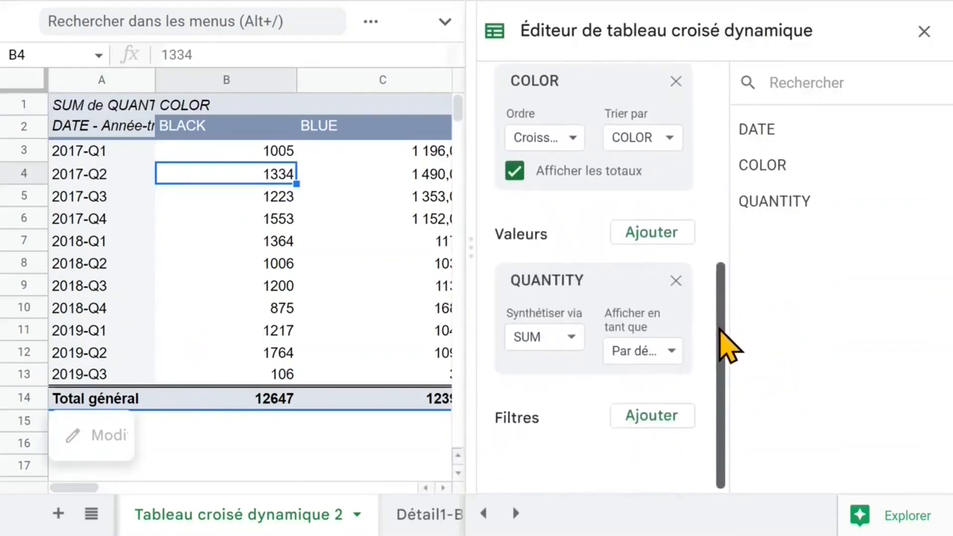
left_click(571, 339)
left_click_drag(651, 373, 650, 423)
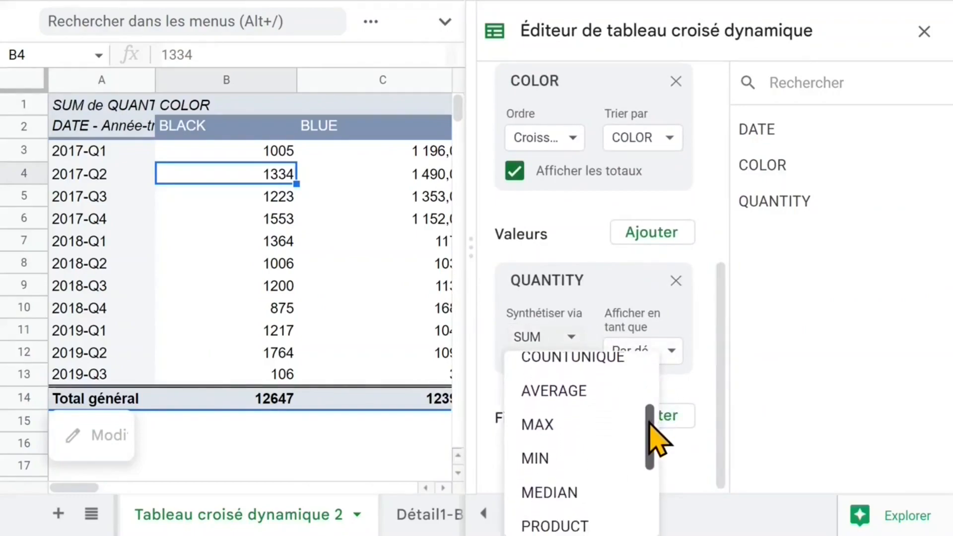
left_click(578, 391)
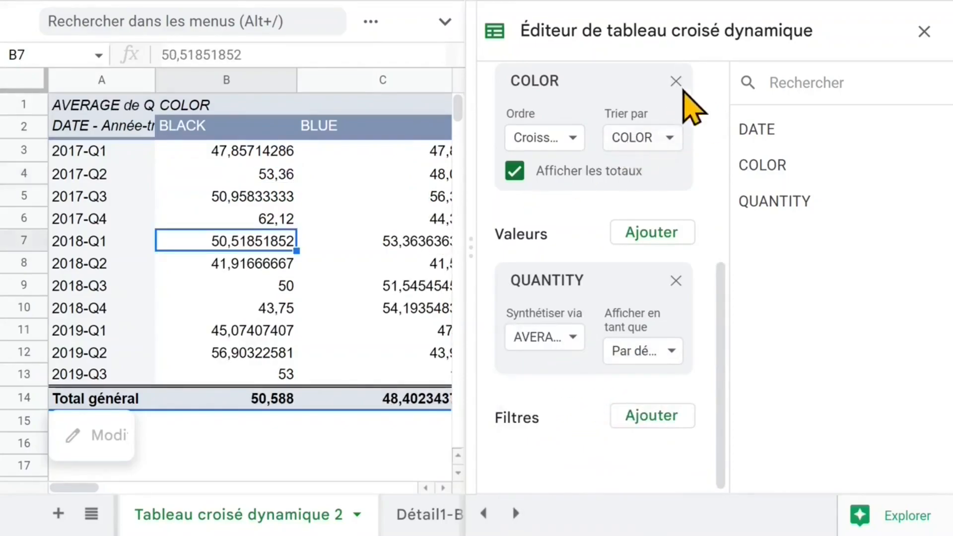
left_click(924, 31)
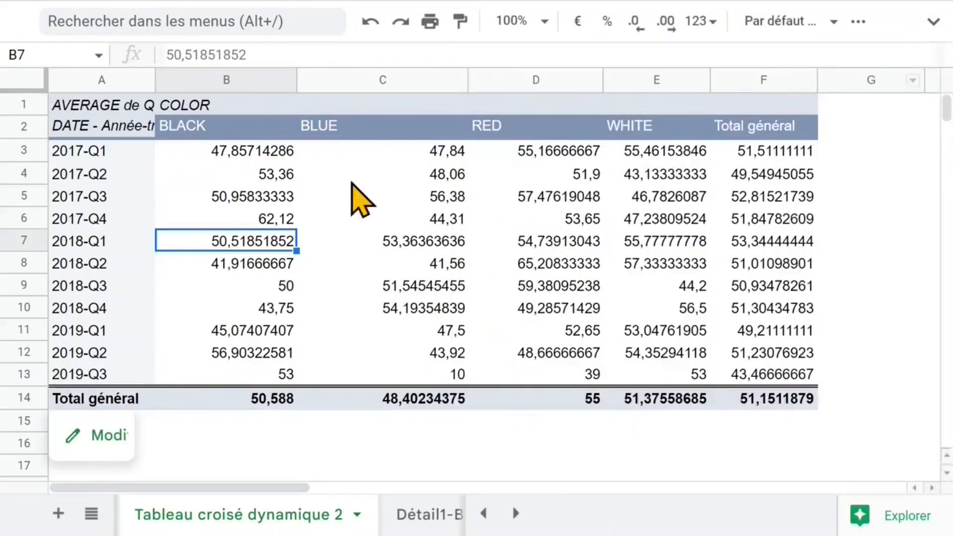
Format the pivot table values in B3:F14, totals included, to two decimal places
left_click(201, 155)
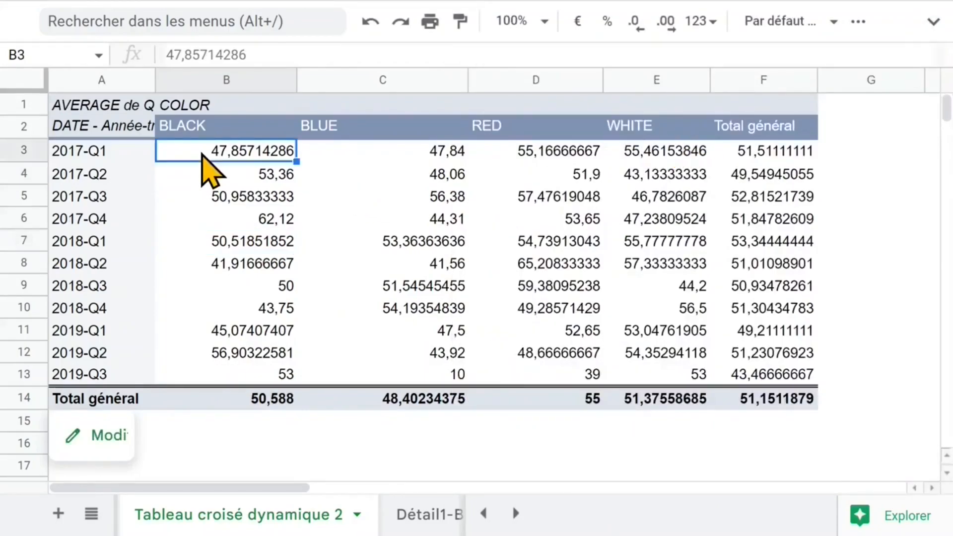
left_click(769, 399, "shift")
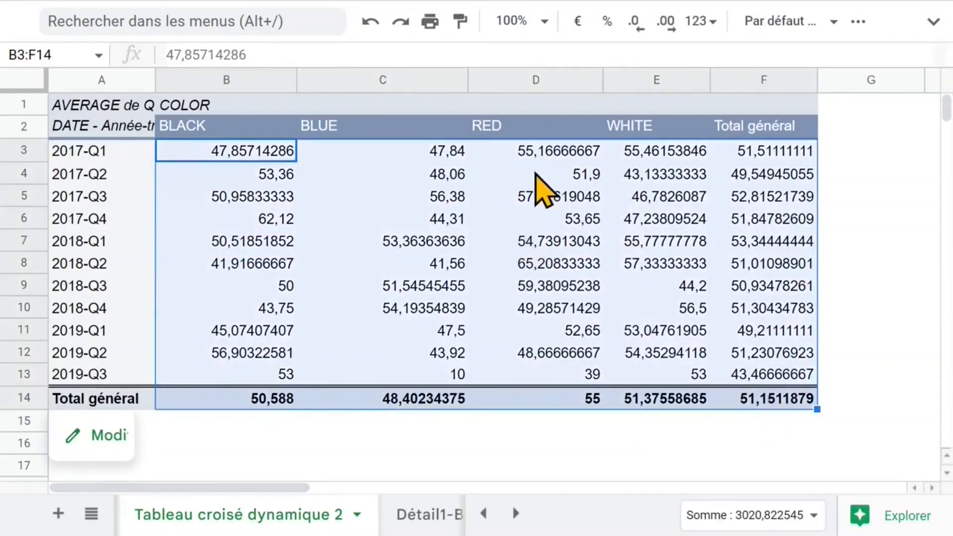
left_click(675, 22)
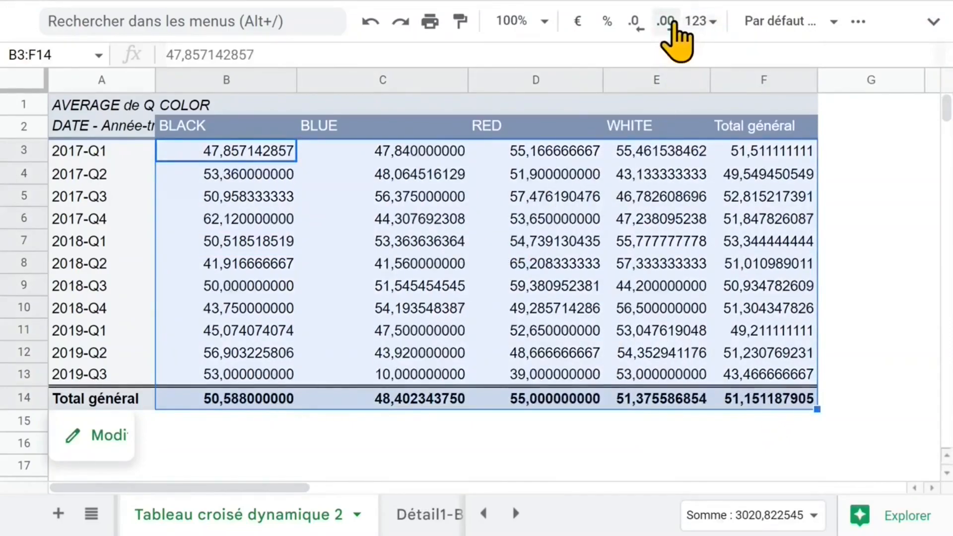
left_click(639, 26)
left_click(638, 26)
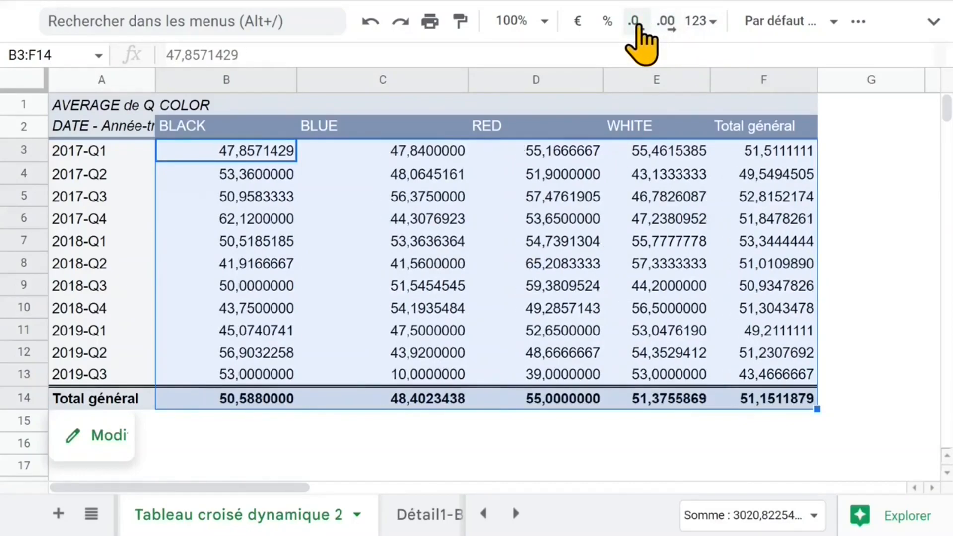
left_click(639, 27)
left_click(639, 26)
left_click(639, 27)
left_click(639, 26)
left_click(640, 27)
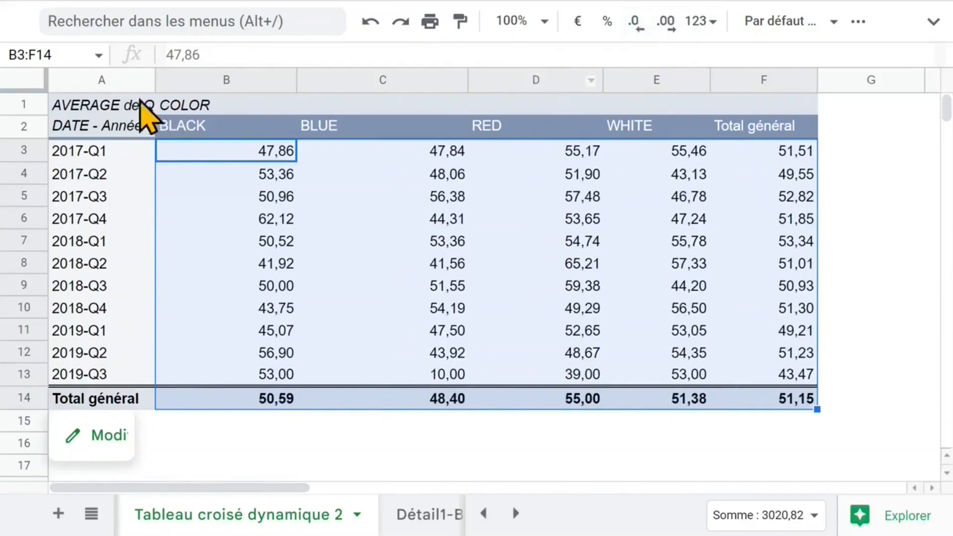
Examine the summary function named in heading A1 and the commands available for the 2017-Q1 BLACK value
left_click(102, 107)
left_click(210, 53)
double_click(191, 54)
left_click(191, 55)
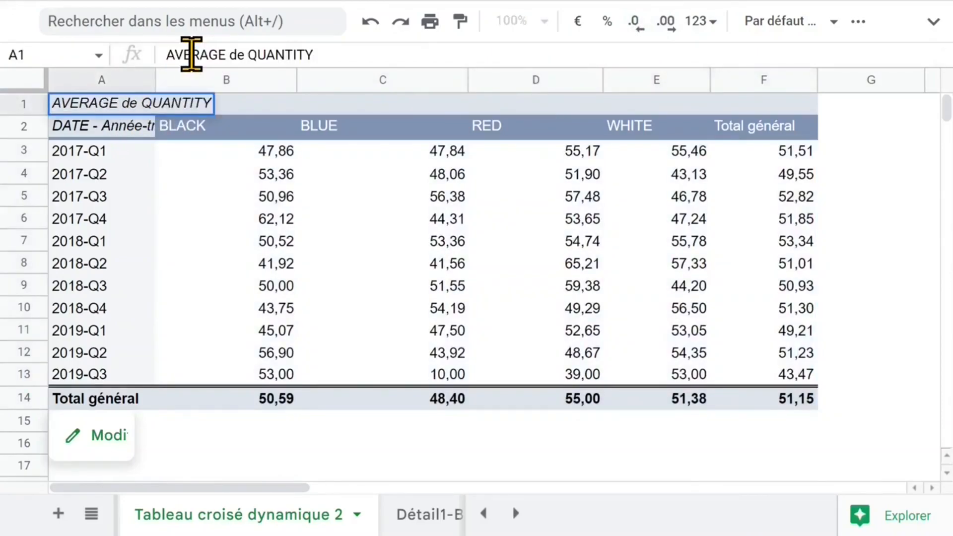
key("Escape")
left_click(263, 158)
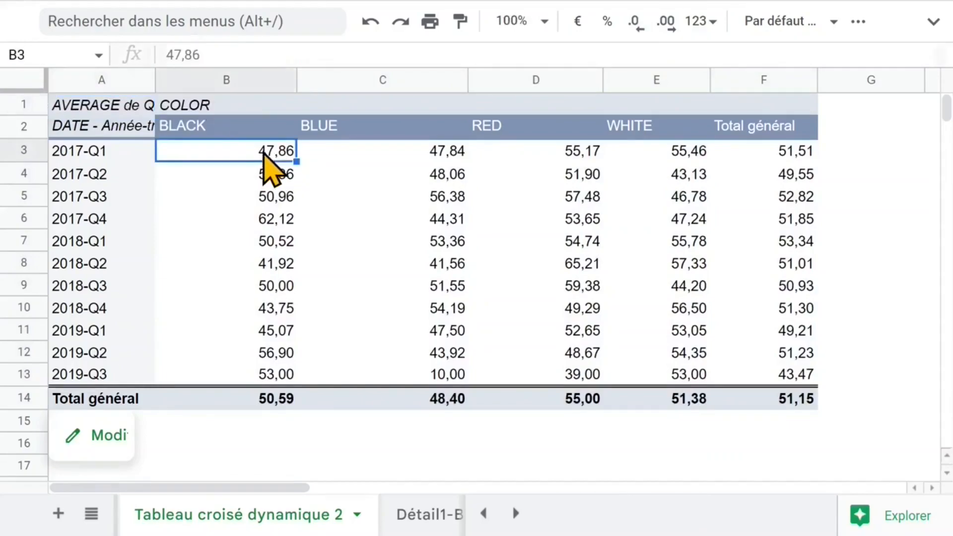
right_click(267, 164)
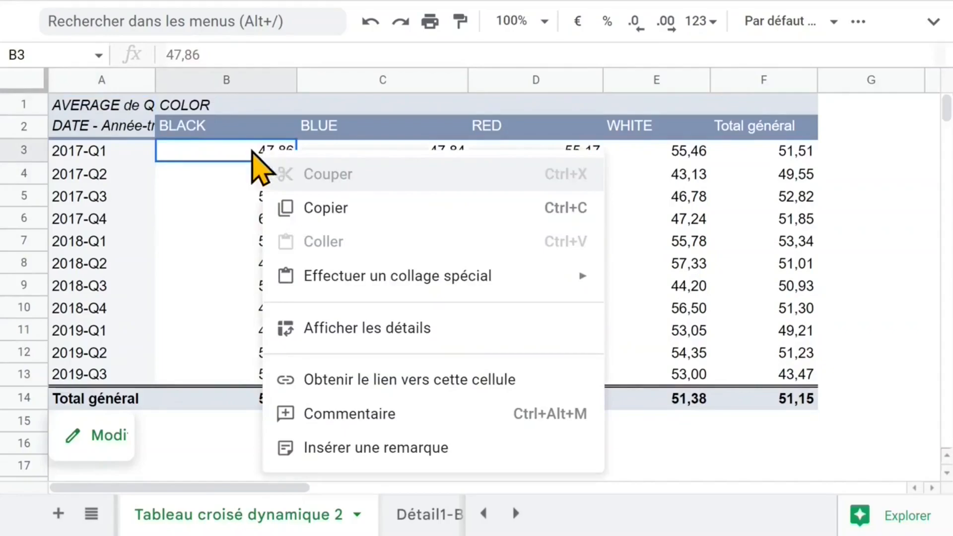
Reopen the pivot table for editing and summarize the QUANTITY values by MAX
left_click(111, 436)
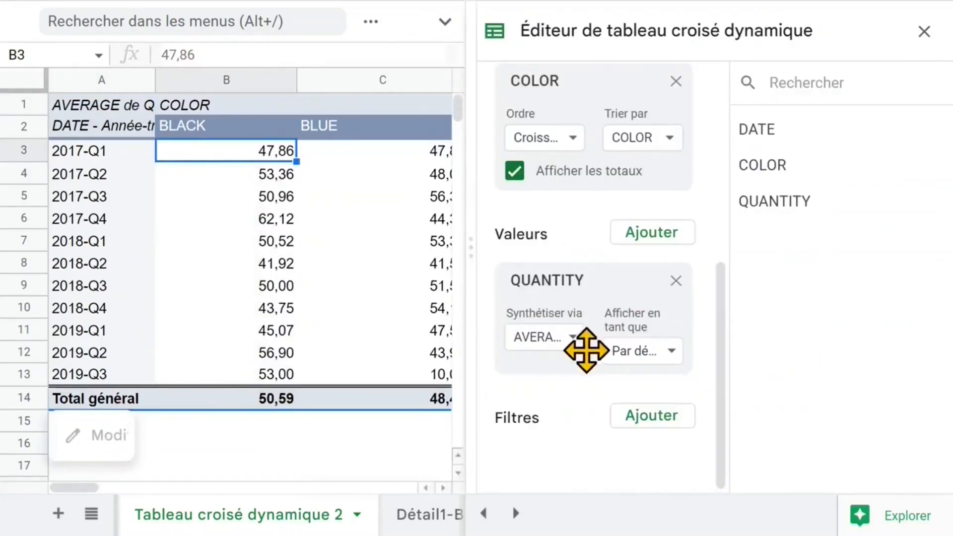
left_click(571, 337)
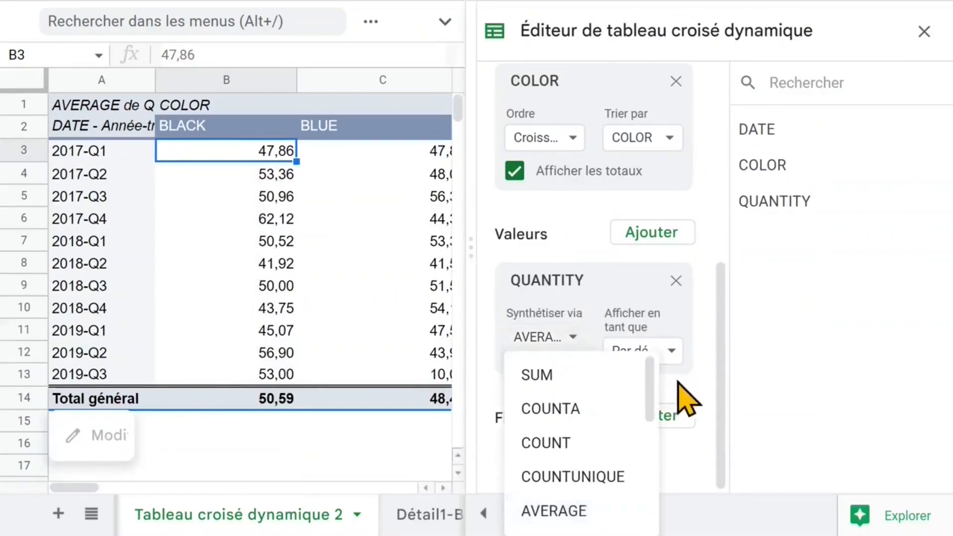
mouse_move(655, 393)
left_mouse_down()
mouse_move(658, 488)
mouse_move(657, 412)
left_mouse_up()
left_click(593, 421)
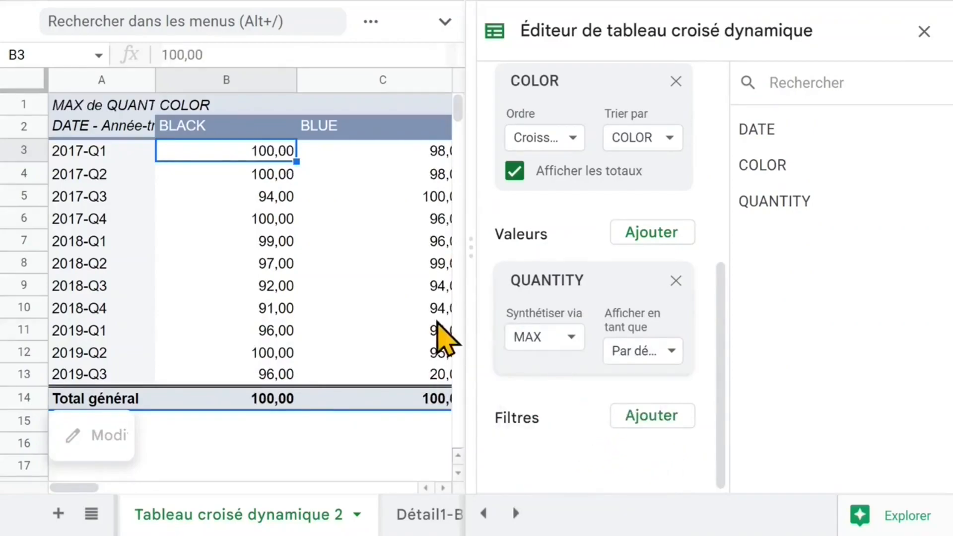
left_click(351, 286)
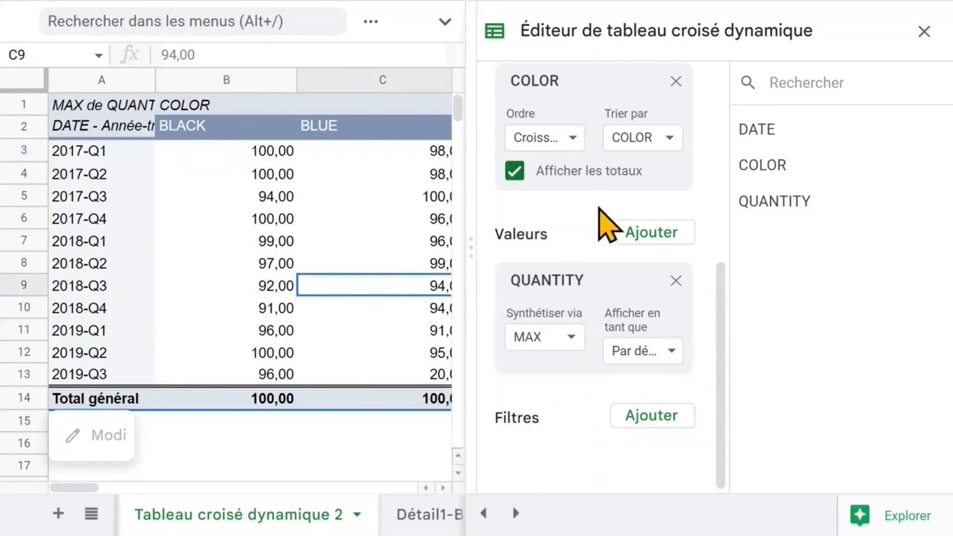
Sort the COLOR columns in descending order and close the pivot table editor
scroll(617, 227, "up", 2)
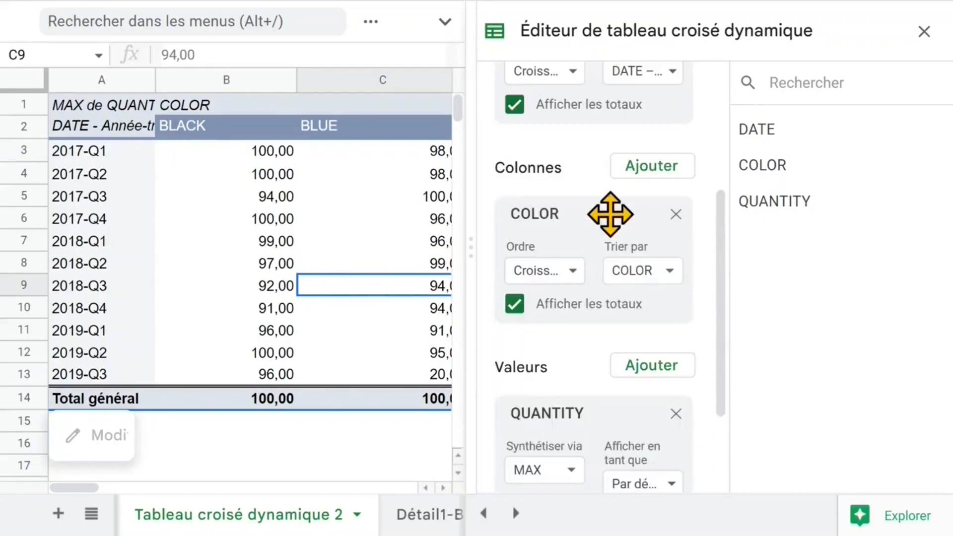
scroll(610, 214, "up", 3)
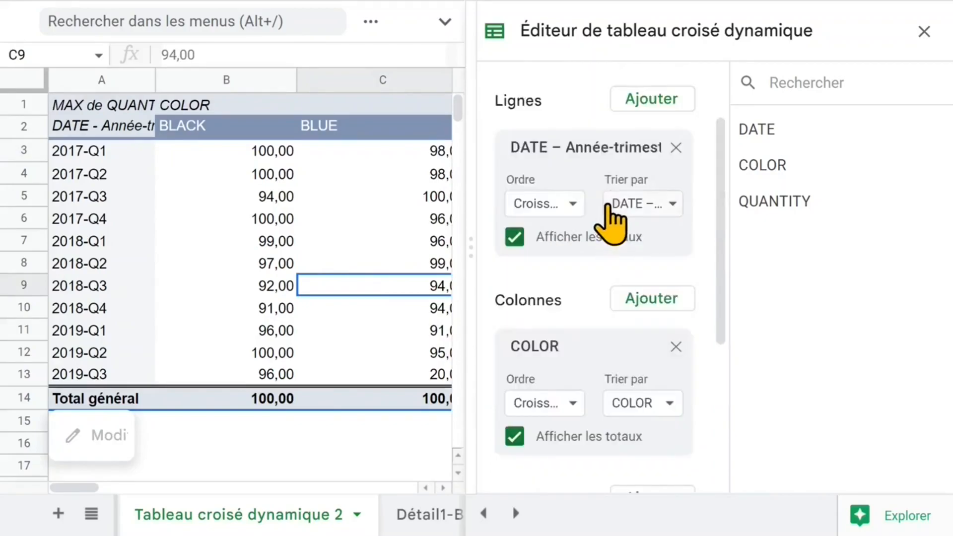
left_click(572, 405)
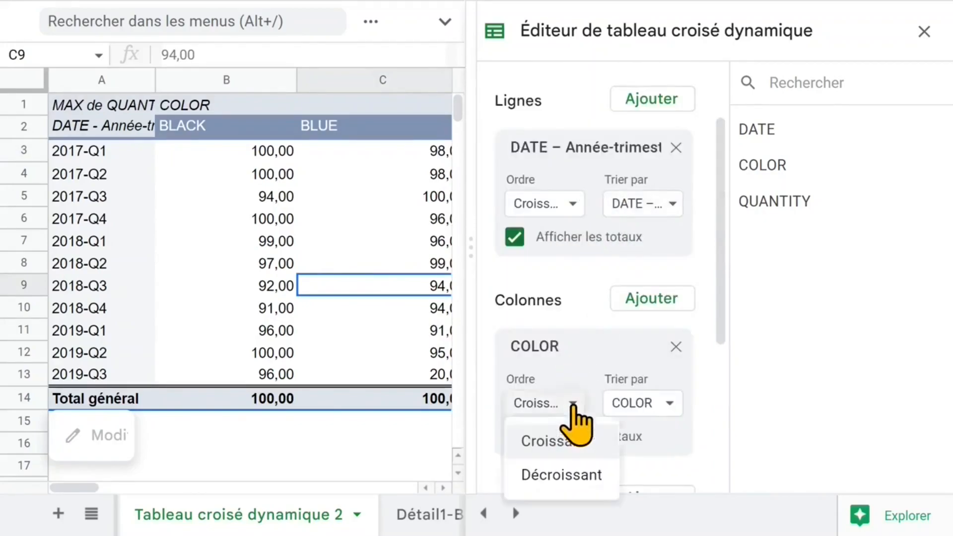
left_click(563, 474)
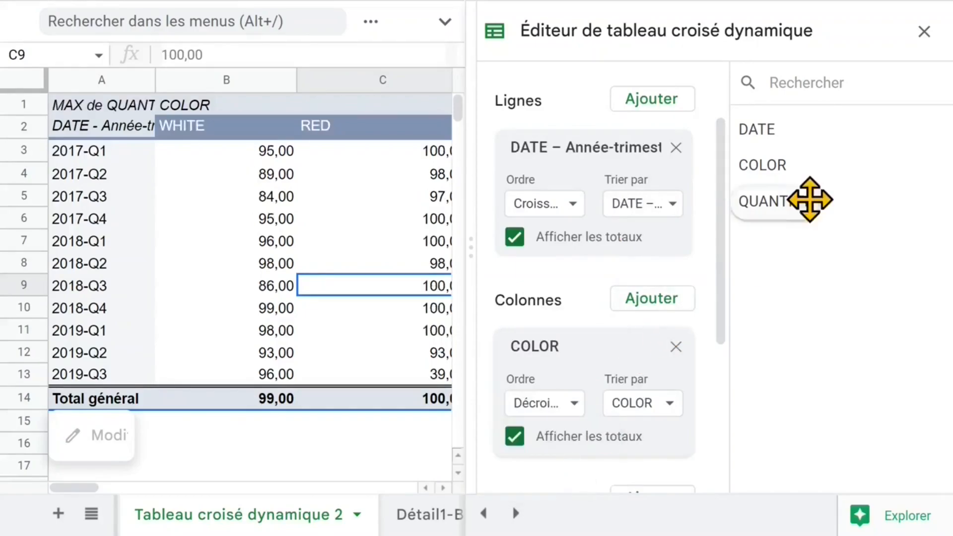
left_click(924, 32)
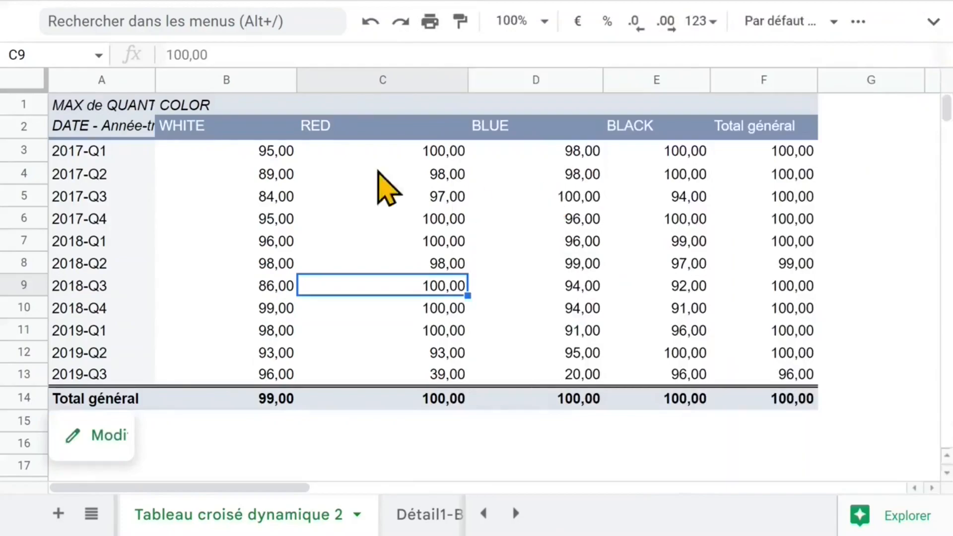
Check the order of the color column headings and look over the Total général values by quarter
left_click(180, 128)
left_click(414, 135)
left_click(546, 135)
left_click(650, 134)
left_click(745, 130)
left_click_drag(757, 155, 744, 339)
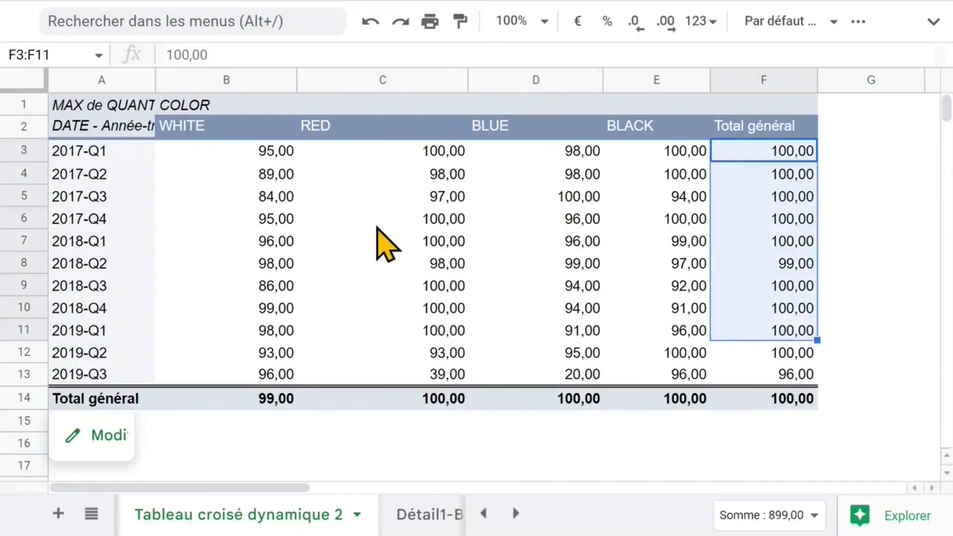
Reopen the pivot table for editing and turn the DATE row totals off and back on
left_click(318, 198)
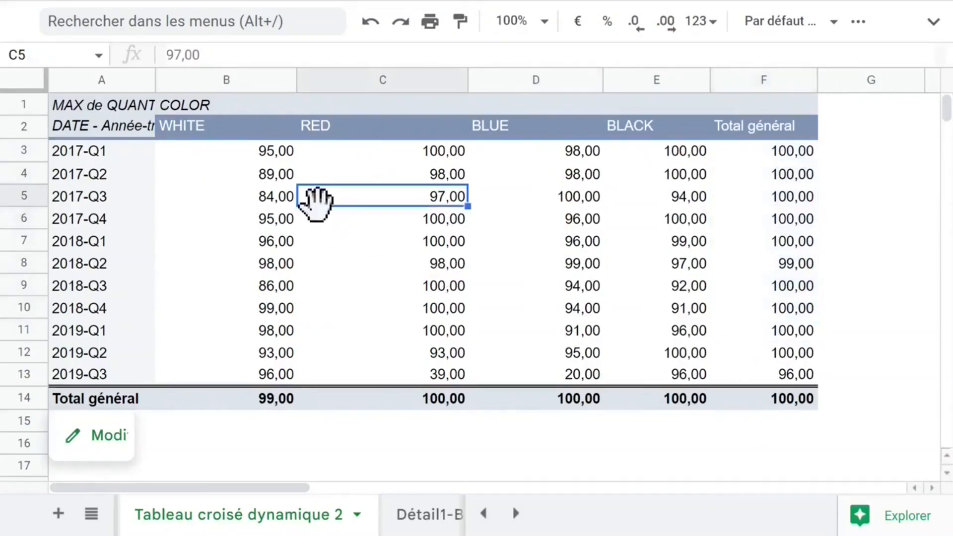
left_click(256, 156)
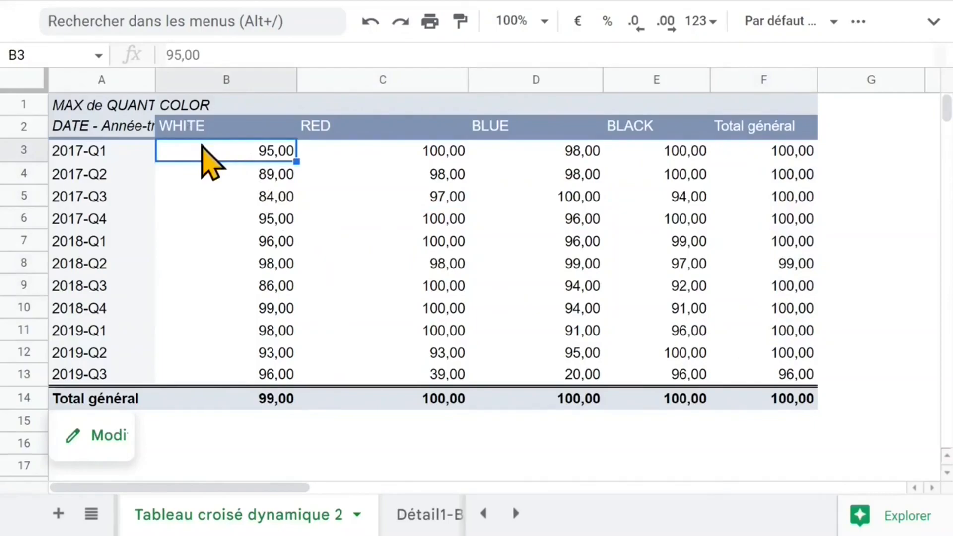
left_click(104, 439)
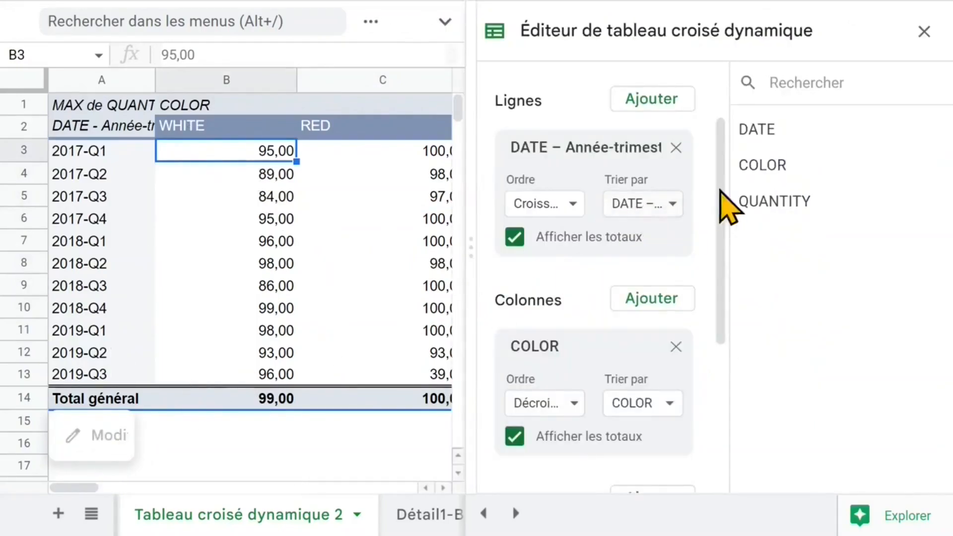
scroll(727, 181, "down", 1)
mouse_move(723, 171)
left_mouse_down()
mouse_move(723, 310)
mouse_move(730, 187)
left_mouse_up()
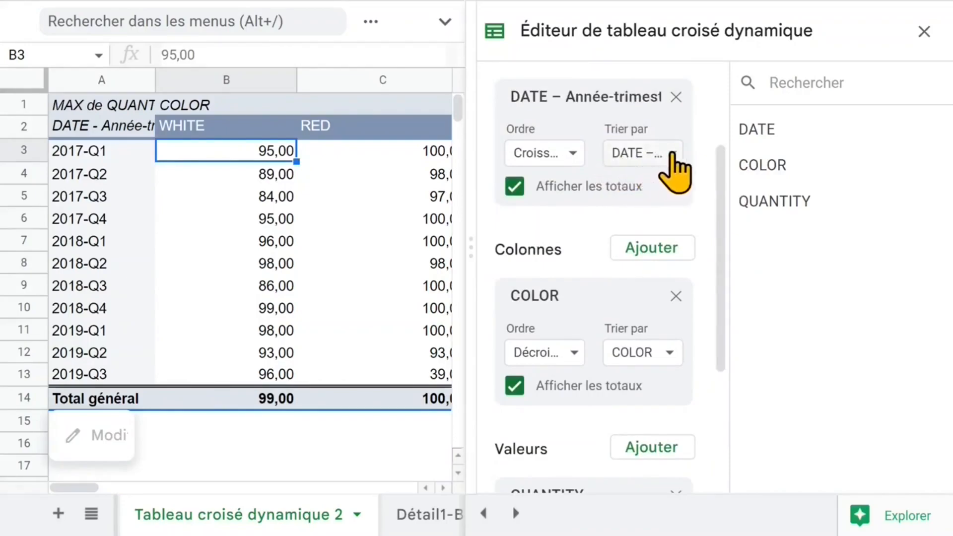
left_click(514, 187)
left_click(514, 187)
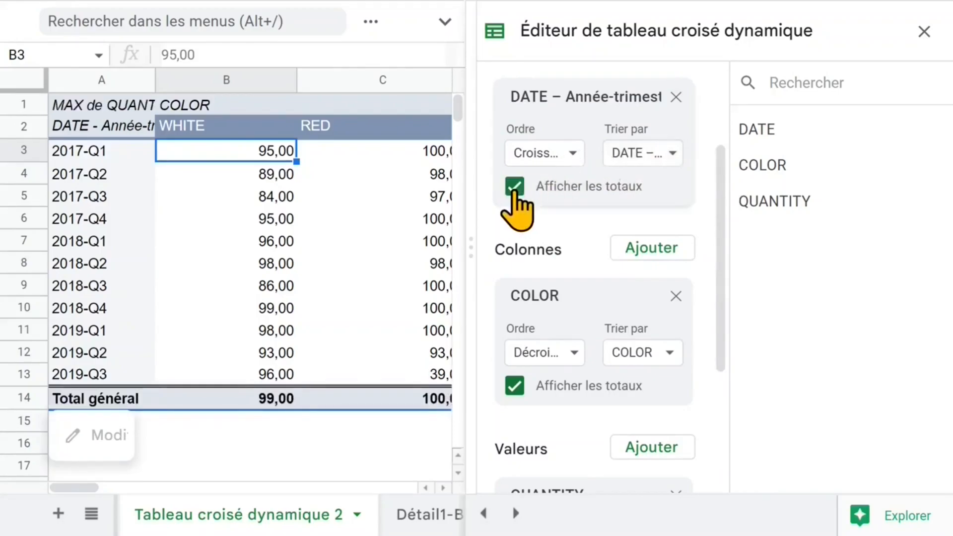
left_click(514, 187)
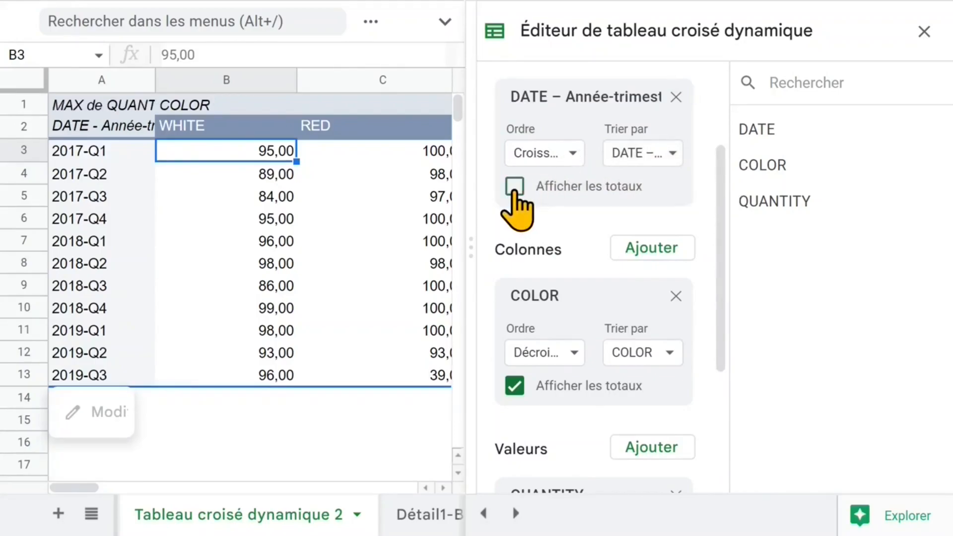
left_click(514, 187)
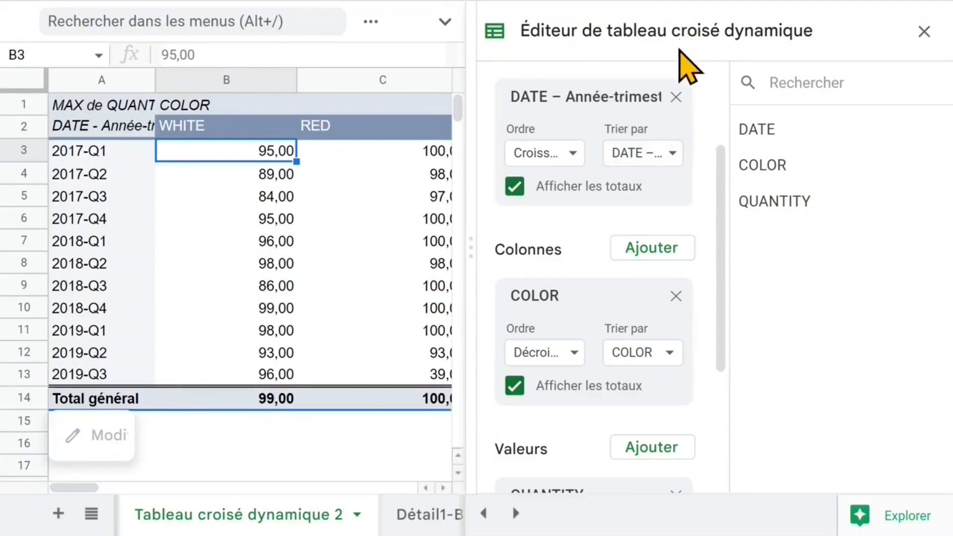
Hide the totals for the COLOR columns and close the pivot table editor
left_click(514, 386)
left_click(329, 268)
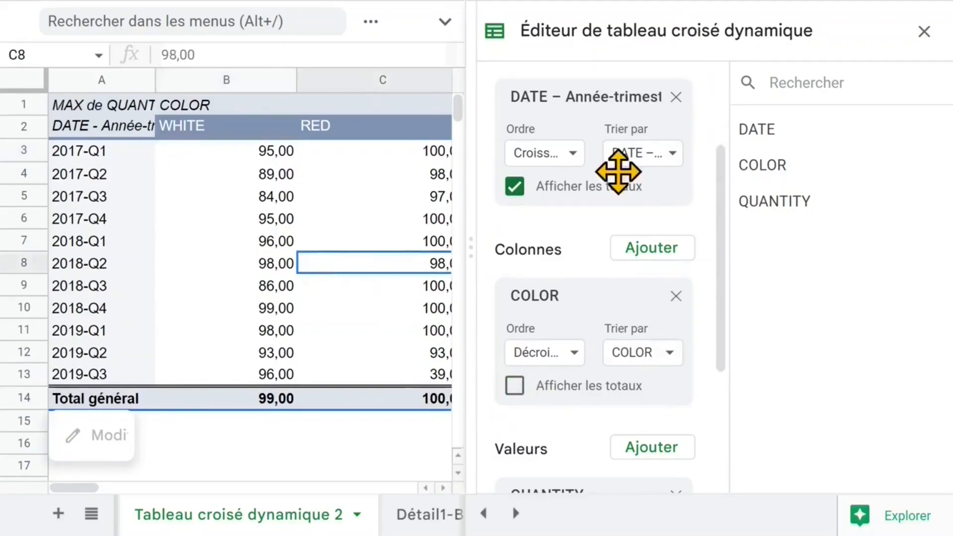
left_click(923, 31)
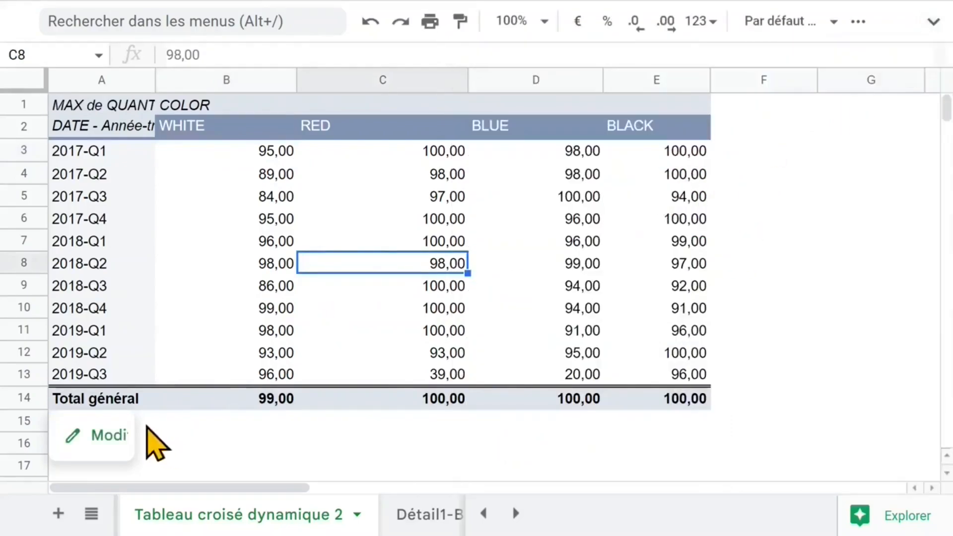
Reopen the pivot table for editing, show the COLOR column totals again and close the editor
left_click(106, 437)
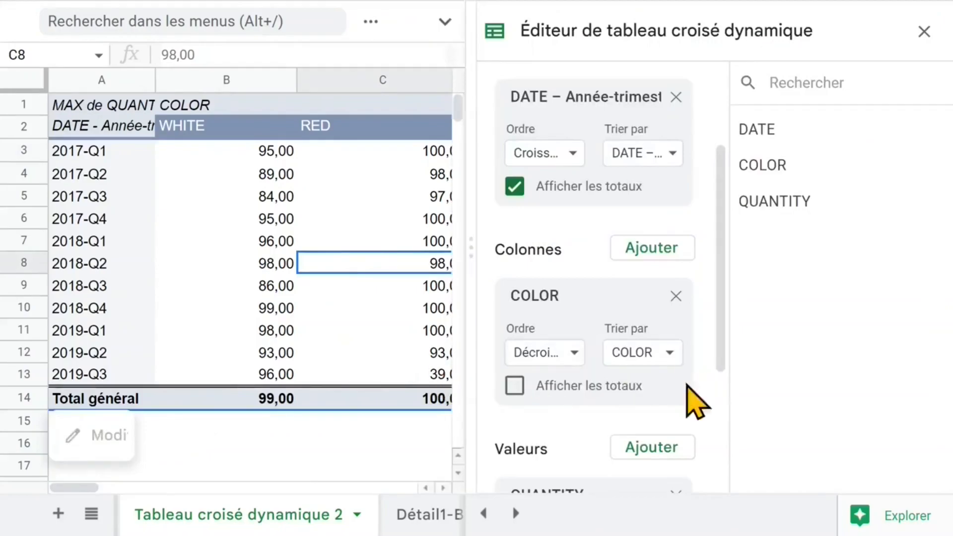
left_click(583, 389)
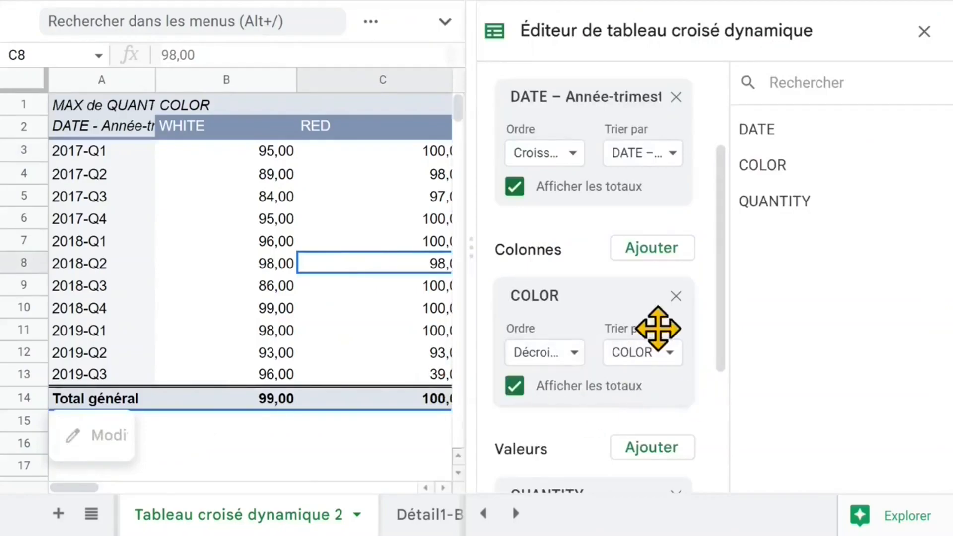
left_click(924, 32)
Examine the Total général column and check the summary function named in heading A1
left_click(772, 158)
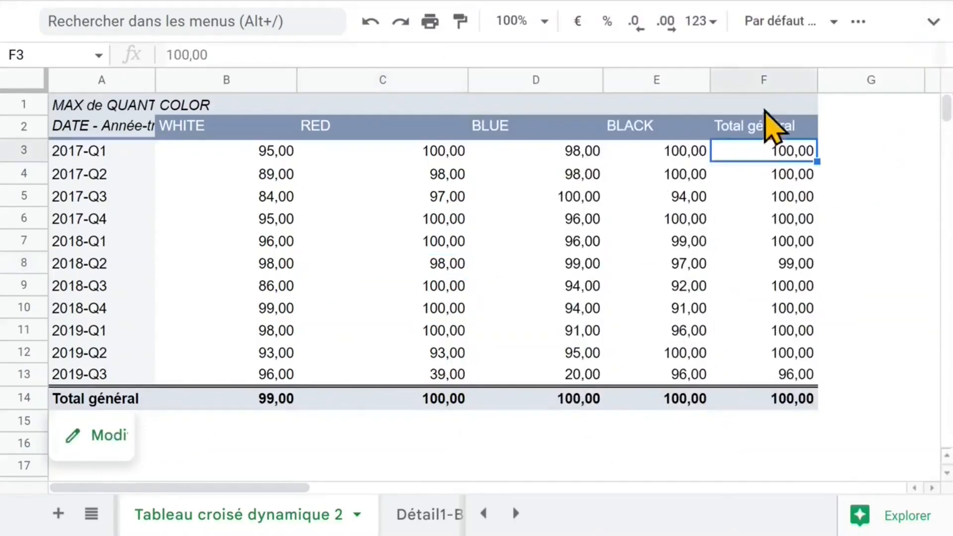
left_click(758, 80)
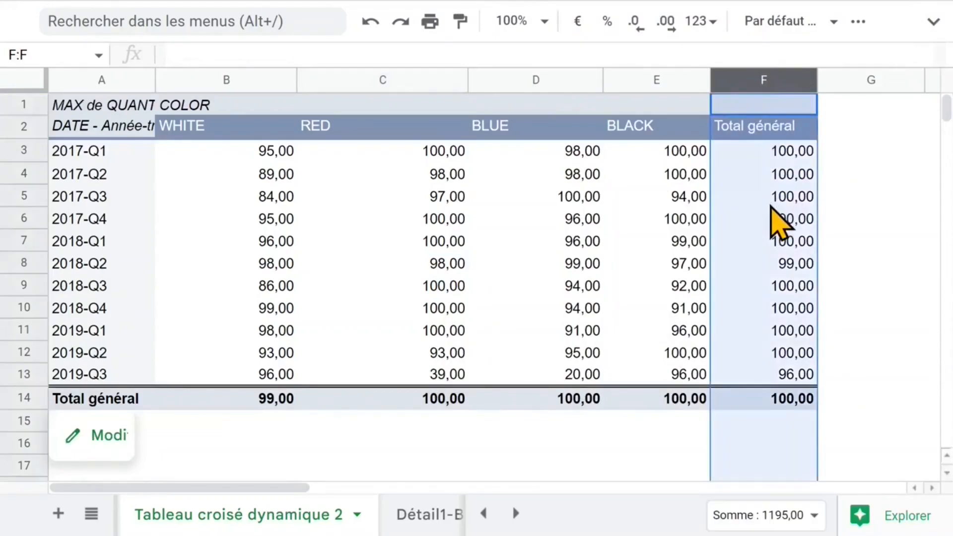
left_click(578, 224)
left_click(77, 105)
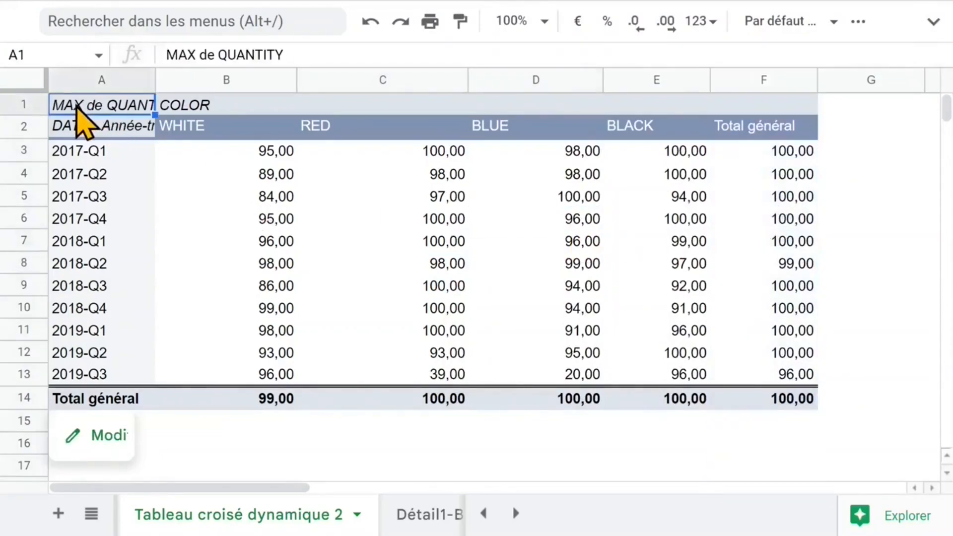
left_click(530, 176)
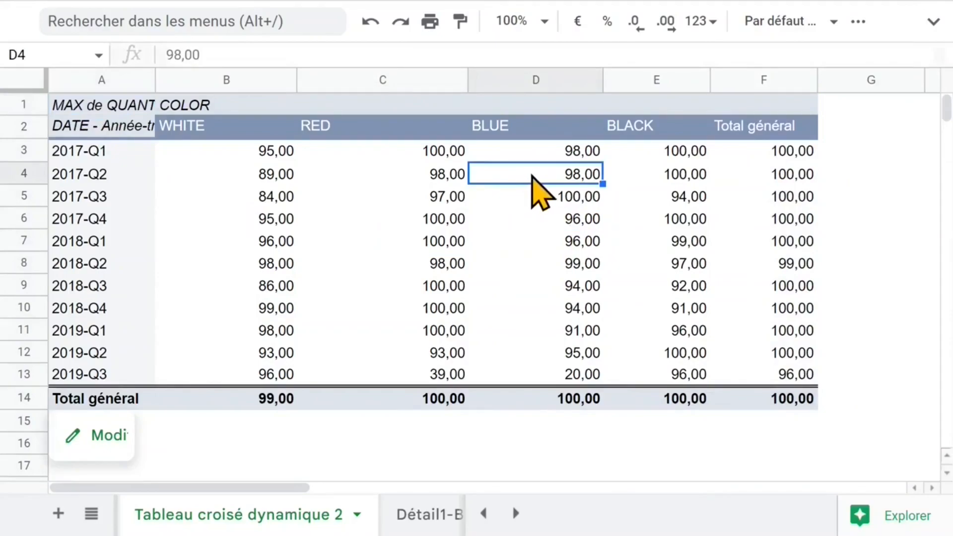
Summarize the QUANTITY values by SUM with the COLOR column totals shown, and close the pivot table editor
left_click(94, 437)
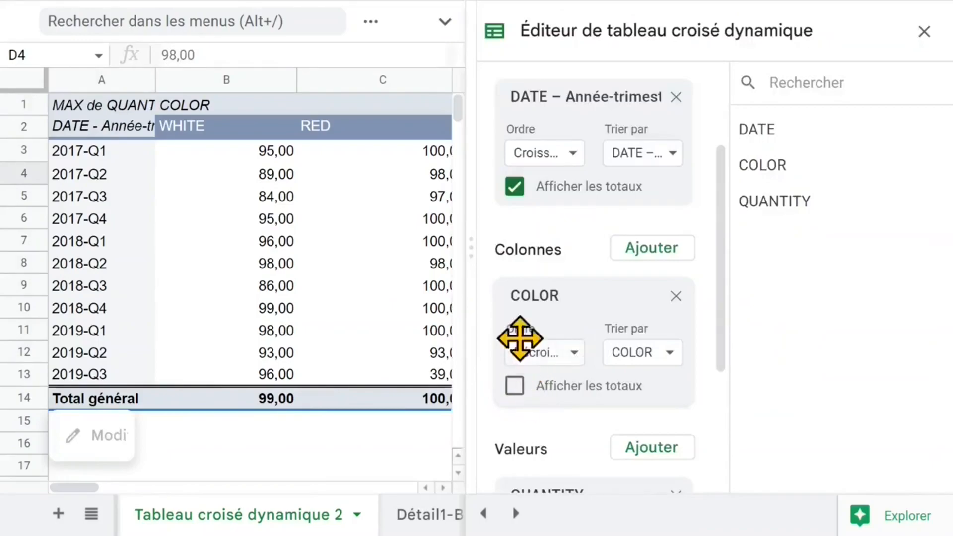
left_click_drag(723, 329, 725, 390)
left_click(577, 400)
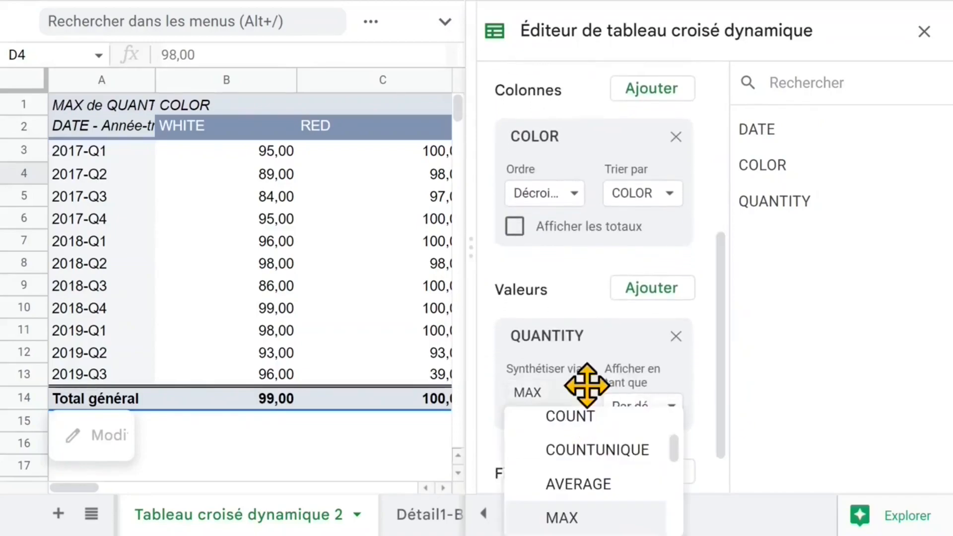
left_click_drag(675, 448, 677, 411)
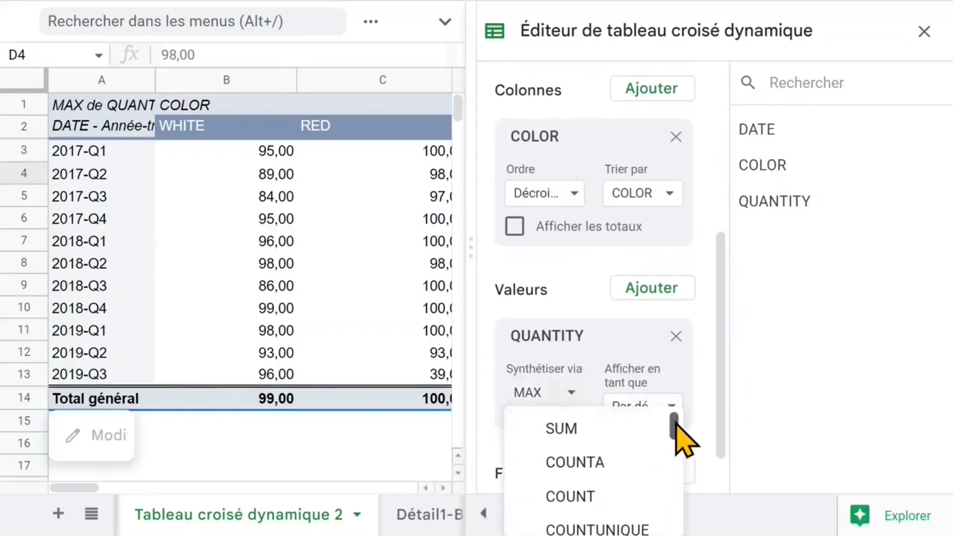
left_click(605, 428)
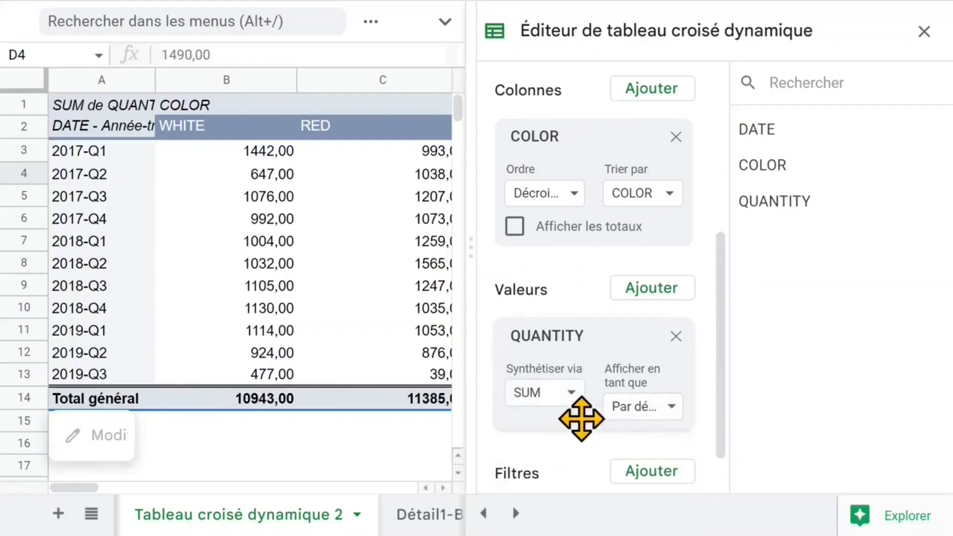
left_click(514, 227)
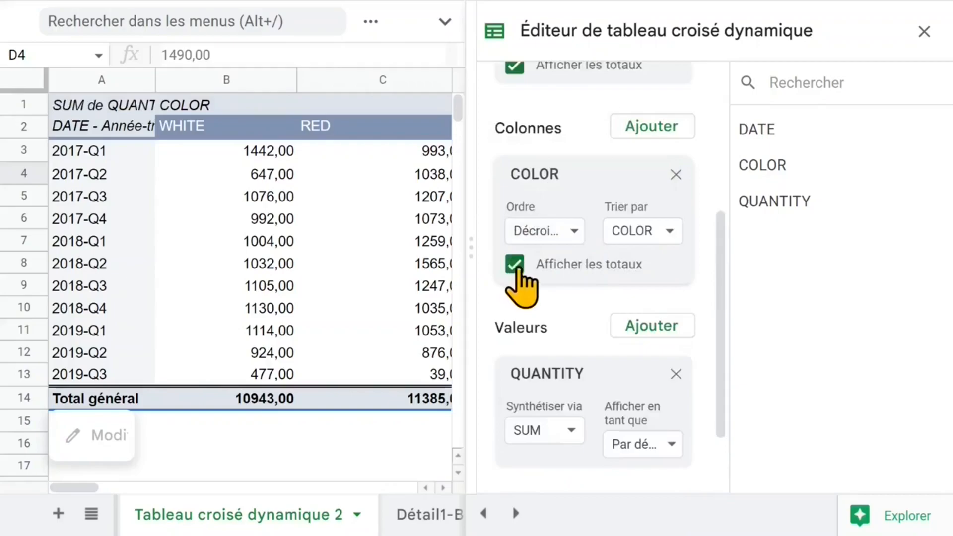
left_click(924, 31)
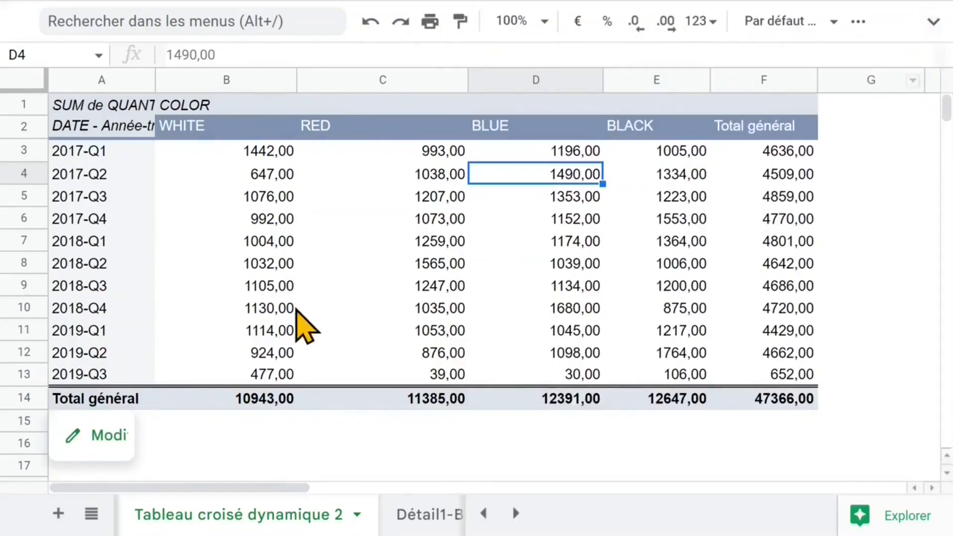
Move the COLOR field from the columns to the rows, above the DATE quarter field, and close the editor
left_click(106, 435)
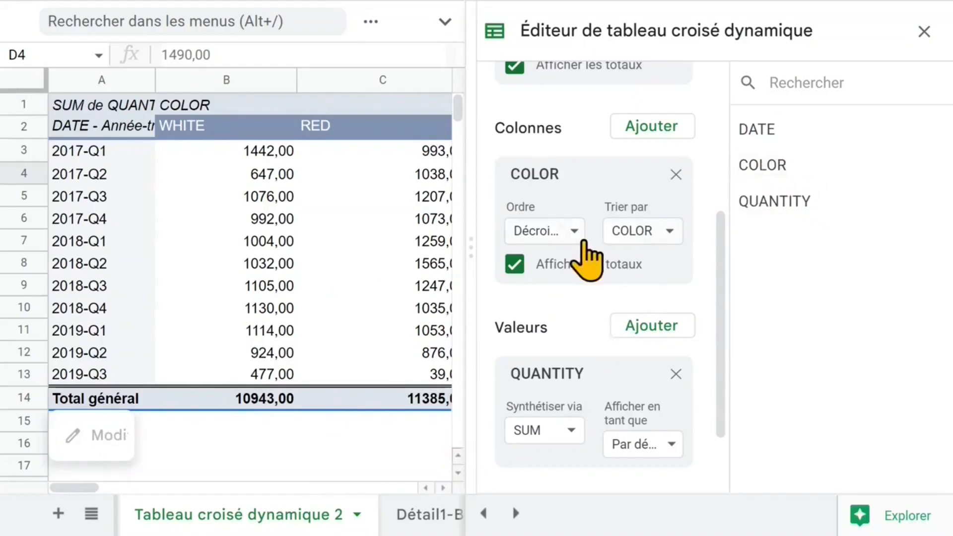
scroll(630, 184, "up", 3)
left_click_drag(544, 344, 563, 154)
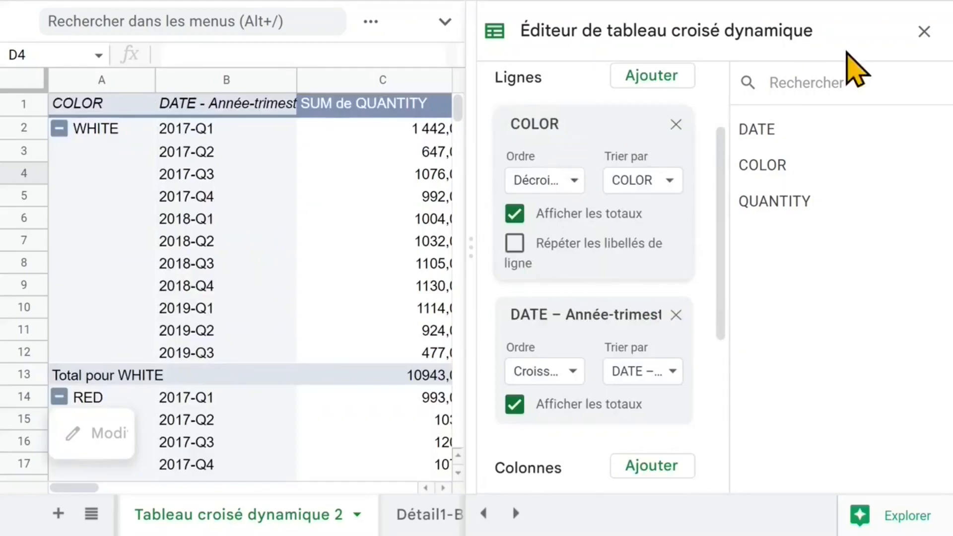
left_click(922, 32)
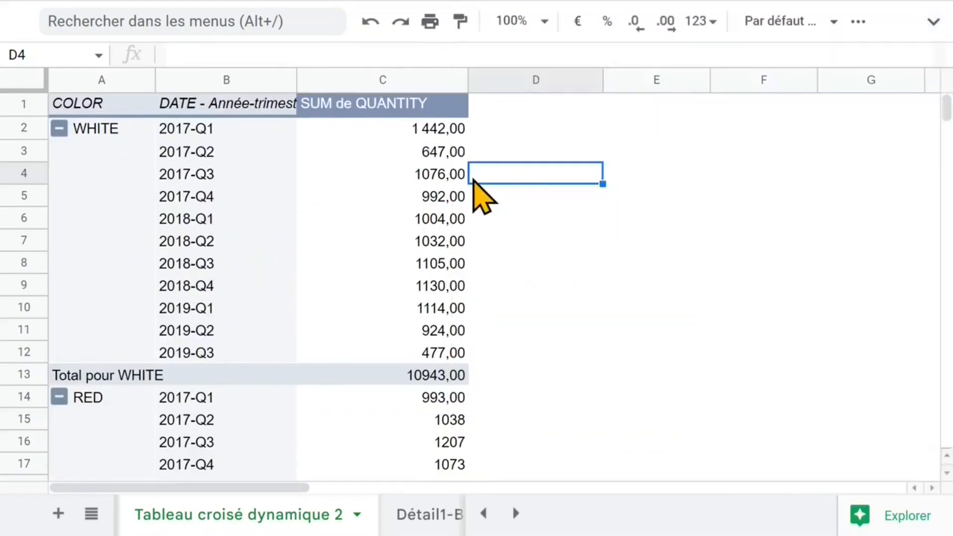
Look over the regrouped pivot table's quarterly QUANTITY sums and subtotals for each color
left_click(205, 159)
left_click(268, 217)
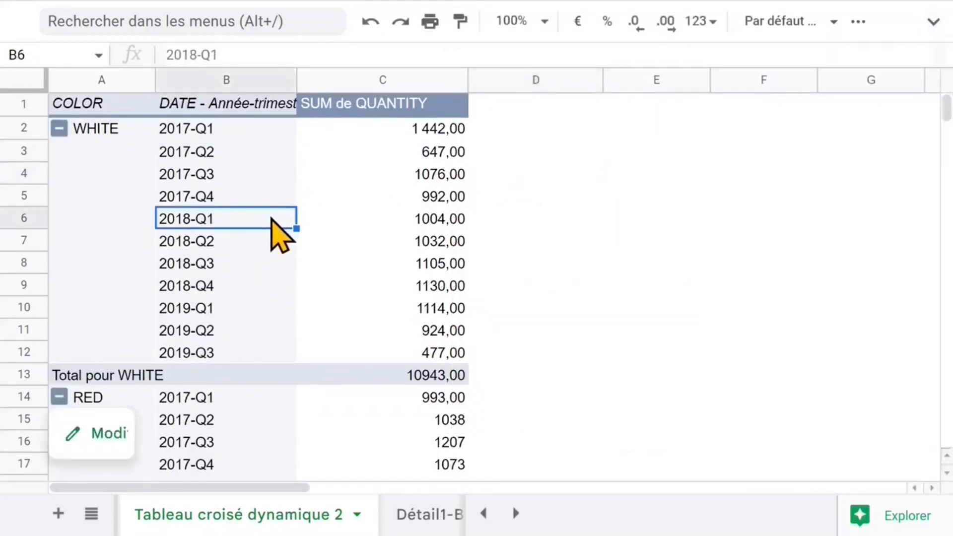
scroll(272, 219, "down", 2)
scroll(271, 218, "down", 4)
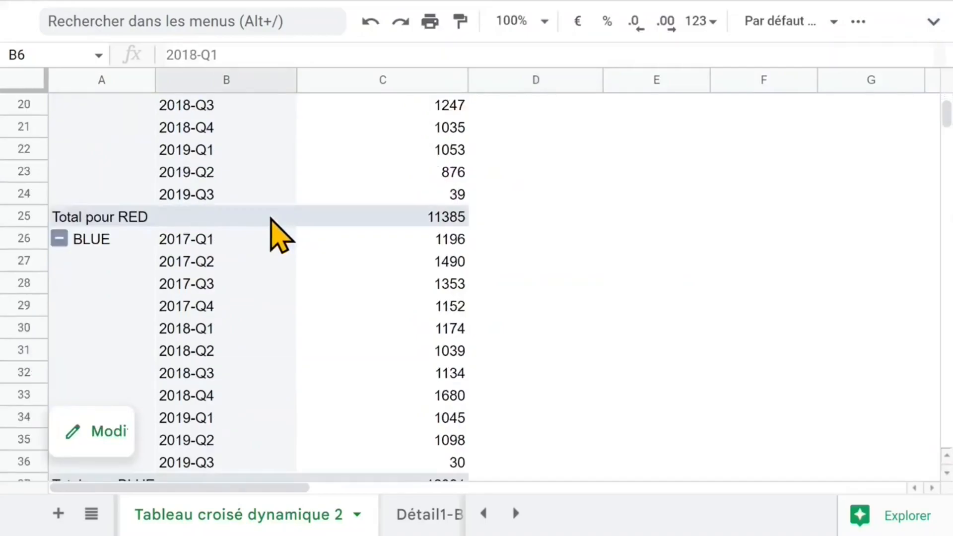
scroll(272, 218, "up", 7)
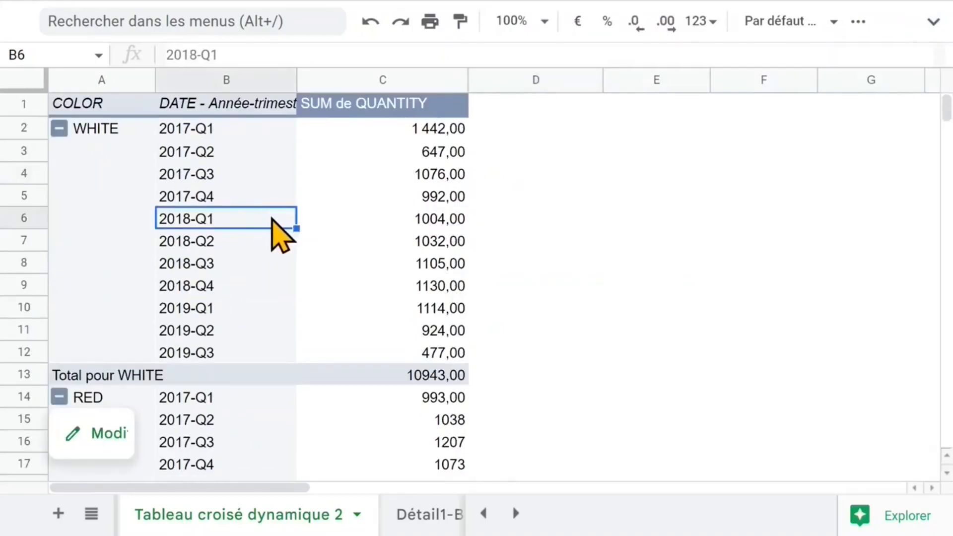
scroll(272, 218, "down", 15)
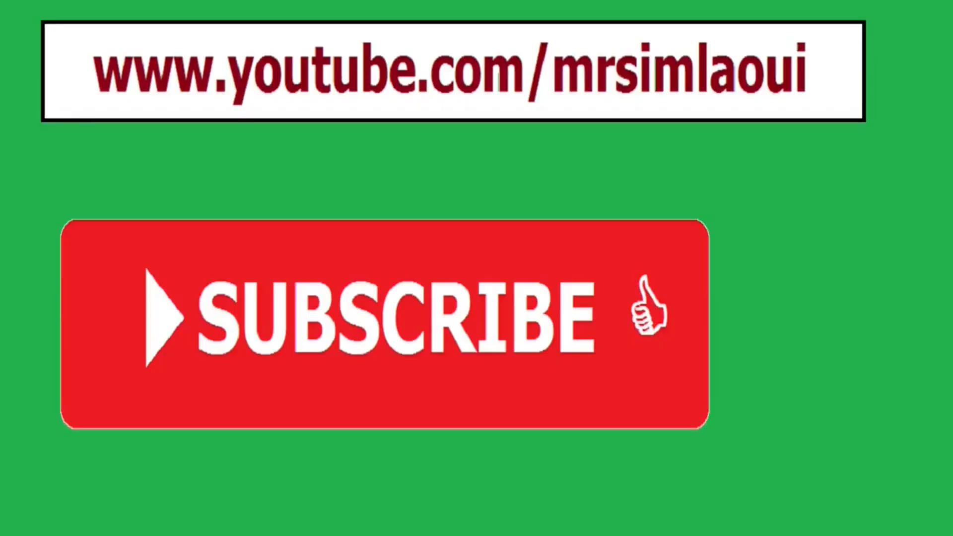